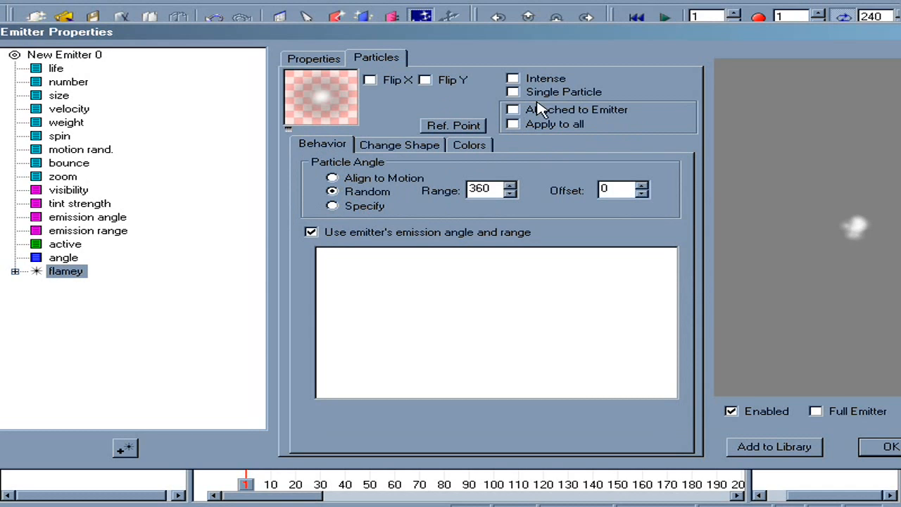
# Enable Intense for the flamey particle and give it a full transparency gradient that stays white before fading to black at the end of life
pyautogui.click(545, 79)
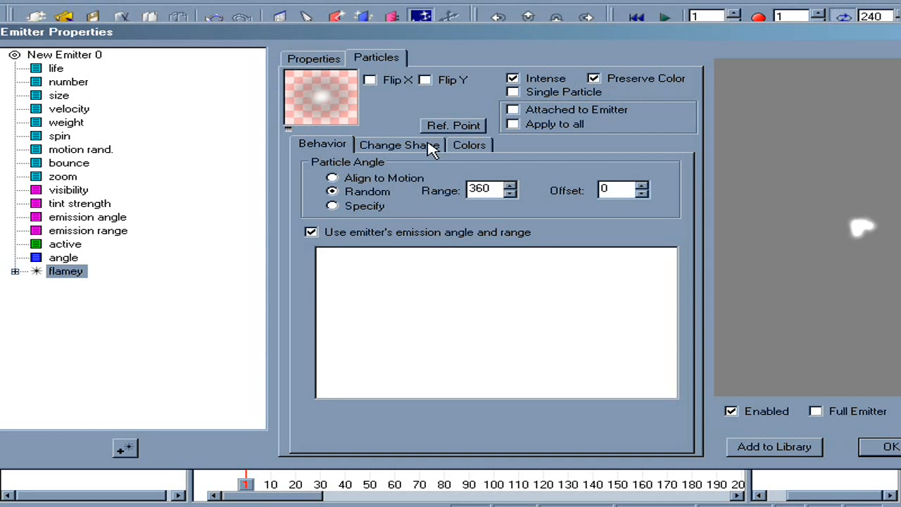
pyautogui.click(470, 145)
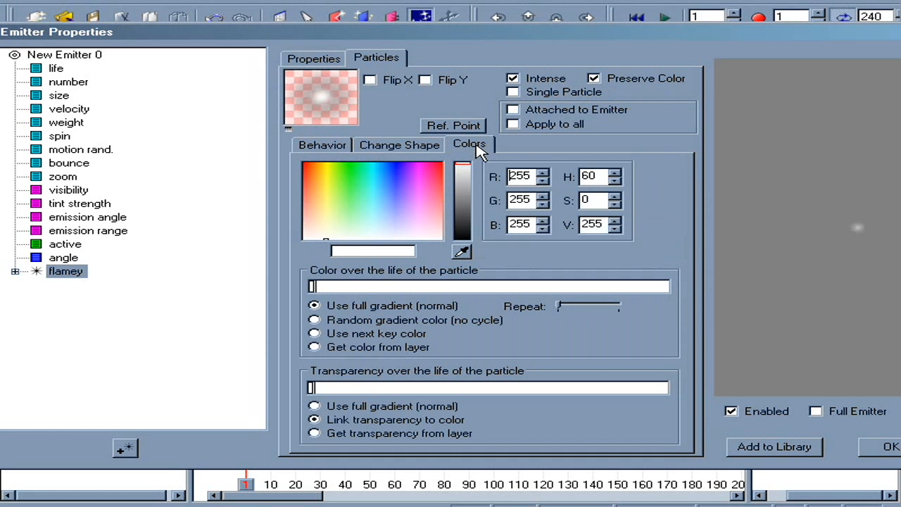
pyautogui.click(331, 407)
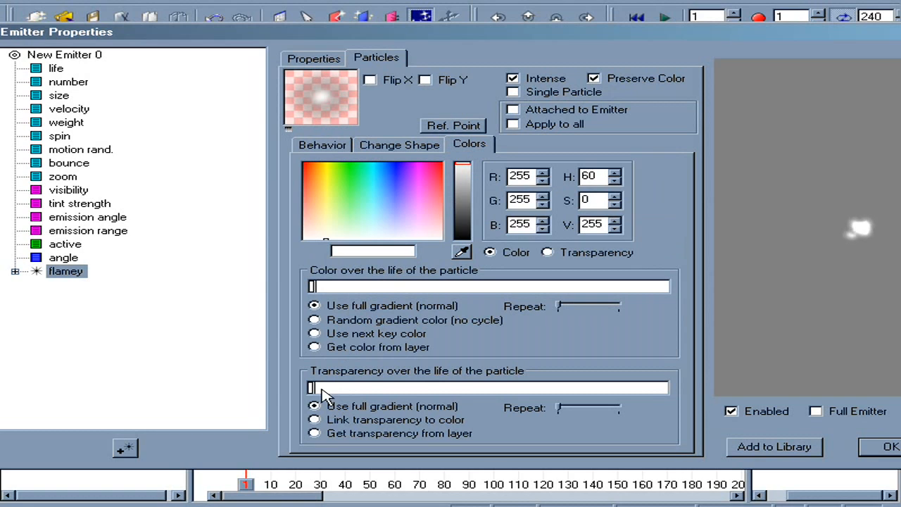
pyautogui.click(341, 388)
pyautogui.moveTo(343, 387); pyautogui.dragTo(606, 400)
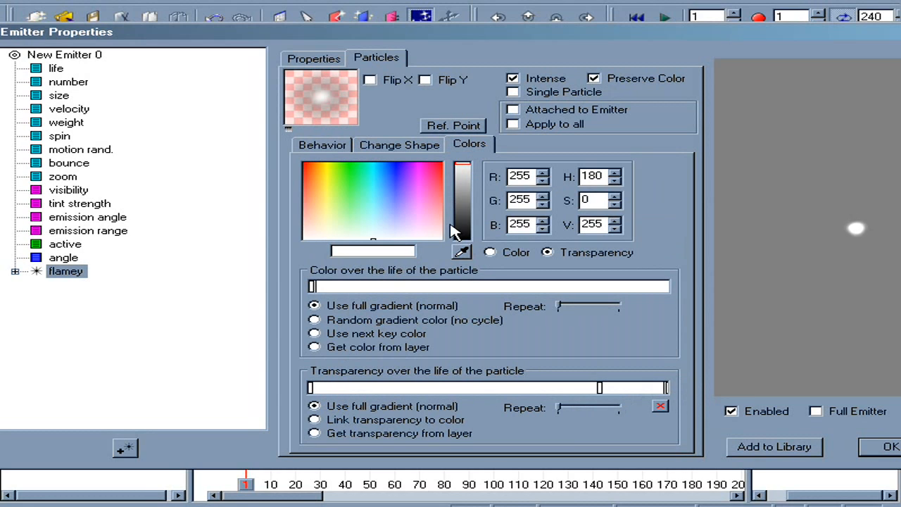
pyautogui.moveTo(463, 233); pyautogui.dragTo(468, 265)
pyautogui.moveTo(791, 255); pyautogui.dragTo(822, 293)
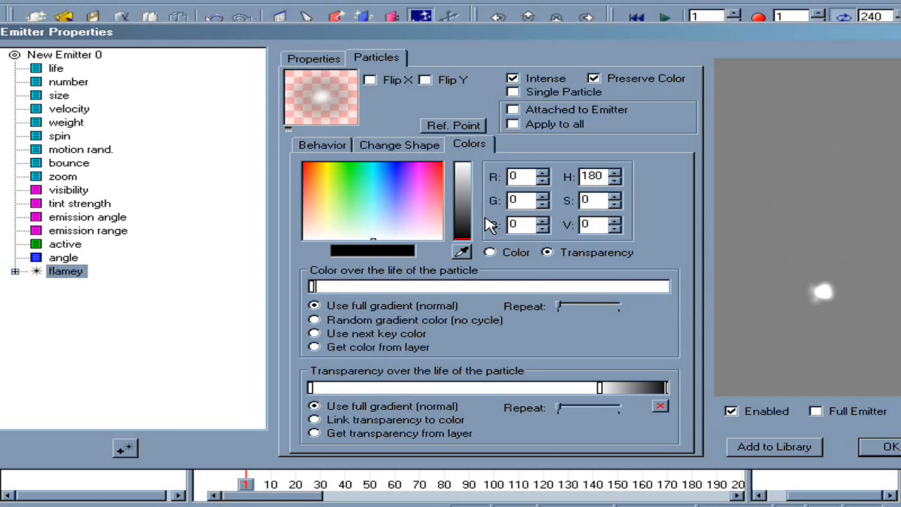
# Switch the particle's color over life to random gradient color and set its starting color to orange, RGB 181, 111, 46
pyautogui.click(320, 319)
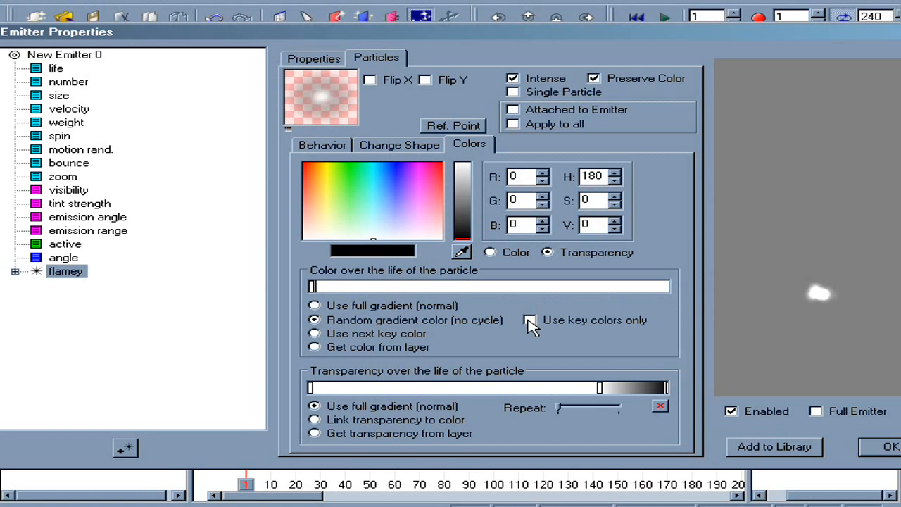
pyautogui.moveTo(324, 212); pyautogui.dragTo(315, 183)
pyautogui.click(470, 185)
pyautogui.moveTo(474, 188); pyautogui.dragTo(474, 187)
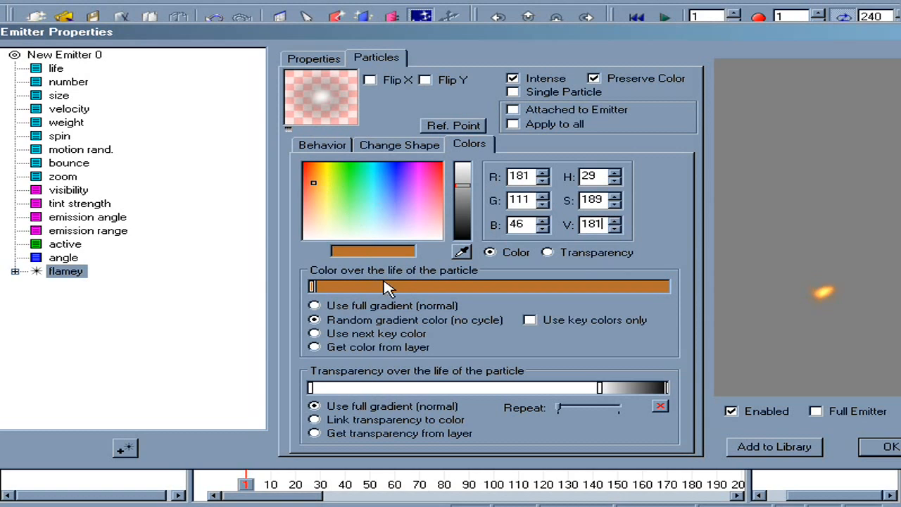
# Extend the color gradient with a lighter orange key, a reddish-orange key and a golden end key of RGB 197, 158, 31
pyautogui.click(412, 286)
pyautogui.click(316, 178)
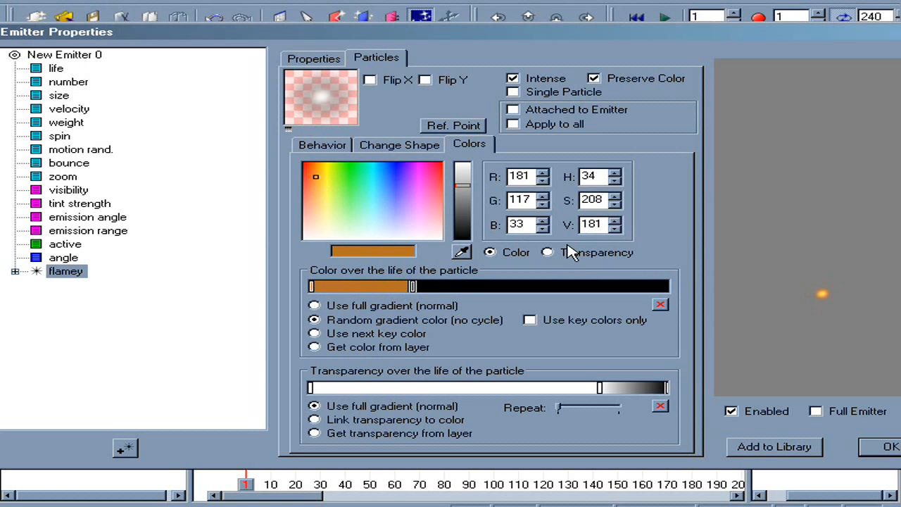
pyautogui.moveTo(308, 175)
pyautogui.mouseDown()
pyautogui.moveTo(320, 175)
pyautogui.moveTo(311, 176)
pyautogui.mouseUp()
pyautogui.click(616, 220)
pyautogui.click(549, 285)
pyautogui.moveTo(462, 181); pyautogui.dragTo(465, 184)
pyautogui.click(667, 286)
pyautogui.moveTo(320, 176)
pyautogui.mouseDown()
pyautogui.moveTo(328, 175)
pyautogui.moveTo(321, 175)
pyautogui.mouseUp()
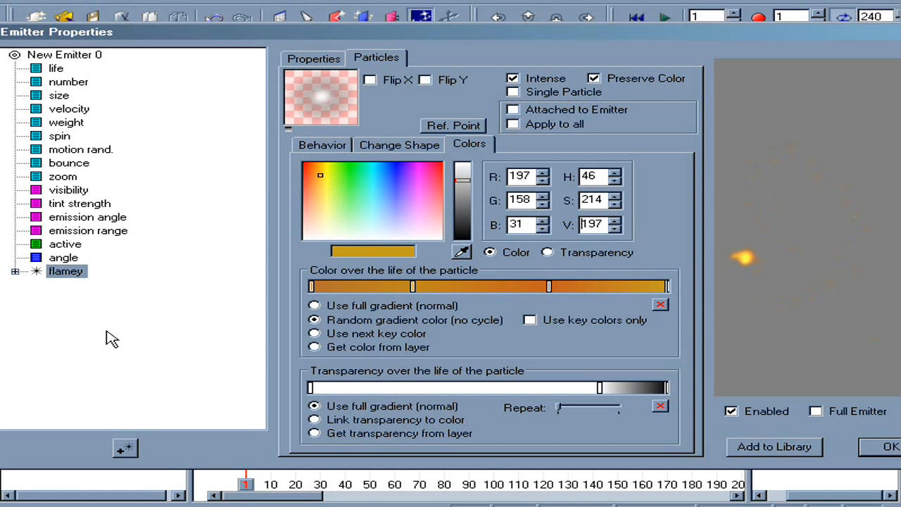
# Expand the flamey particle's parameters and lower its life value to 2
pyautogui.click(16, 269)
pyautogui.click(15, 271)
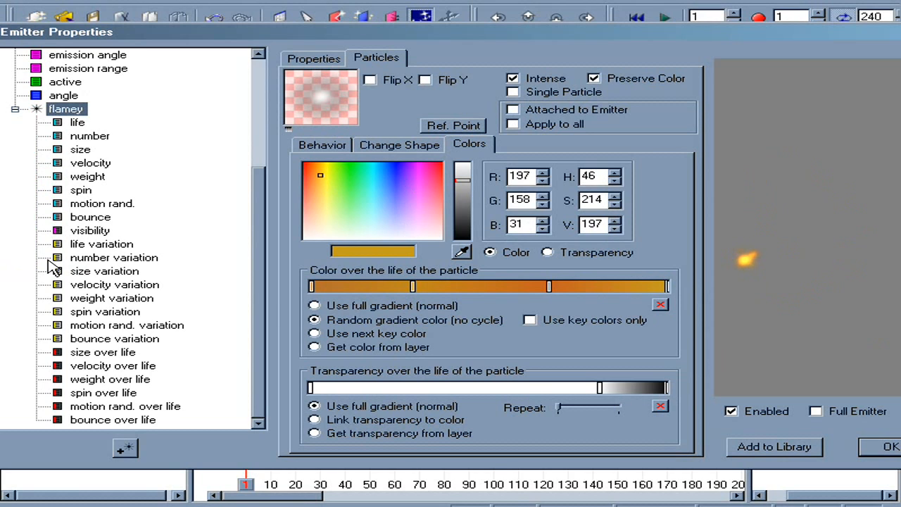
pyautogui.click(65, 125)
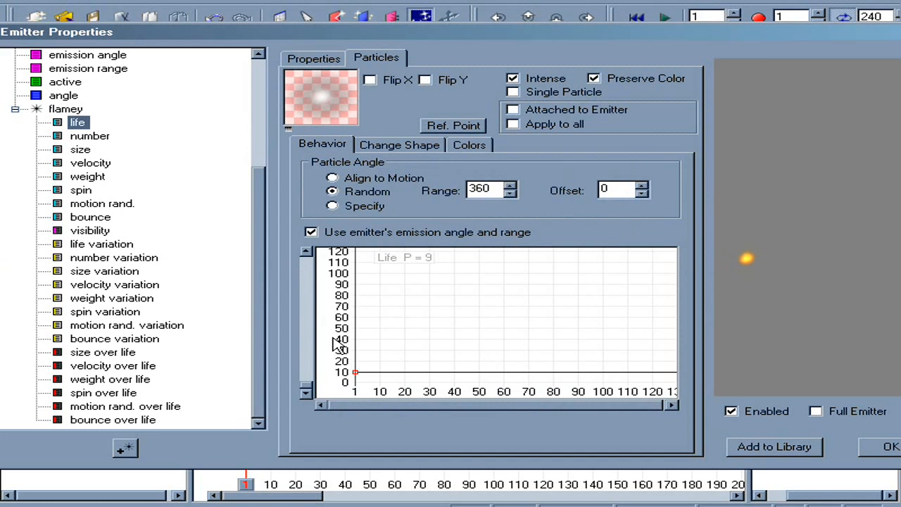
pyautogui.moveTo(357, 374); pyautogui.dragTo(355, 380)
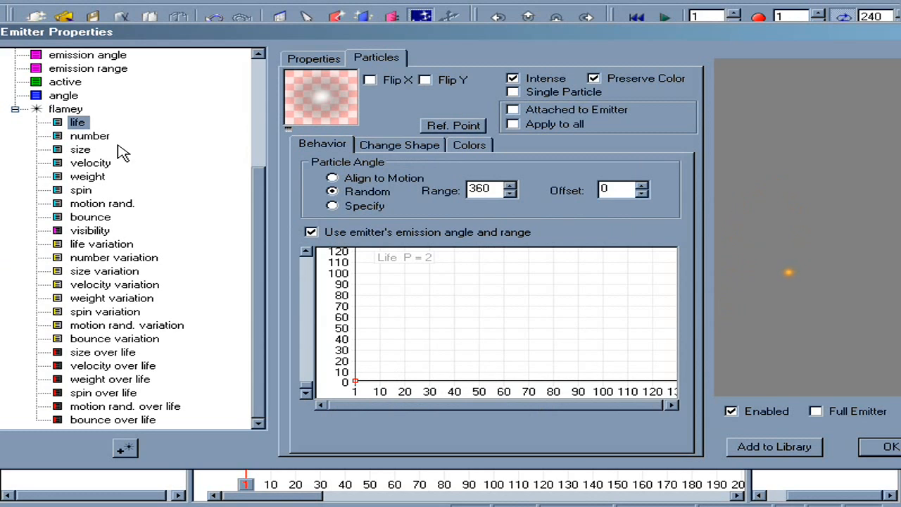
# Set the flamey particle's number to 400 and test the emitter in the preview
pyautogui.click(95, 135)
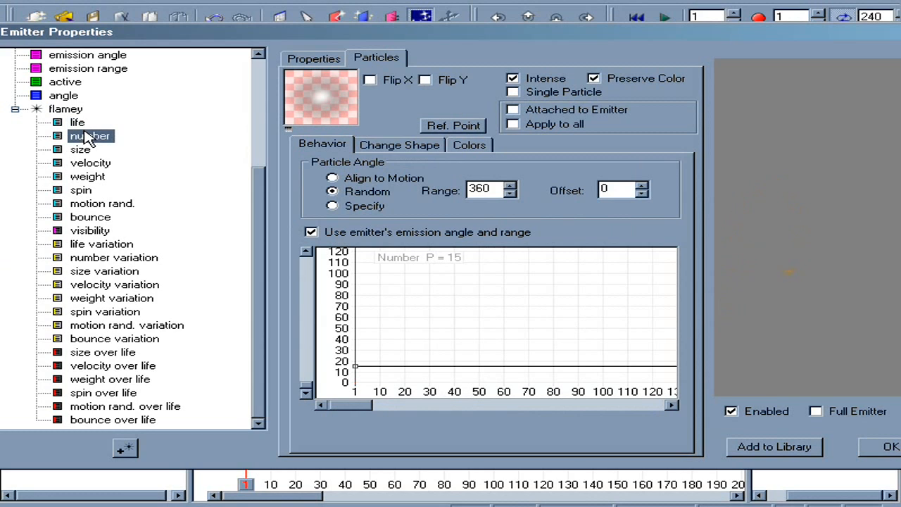
pyautogui.doubleClick(373, 397)
pyautogui.write('4')
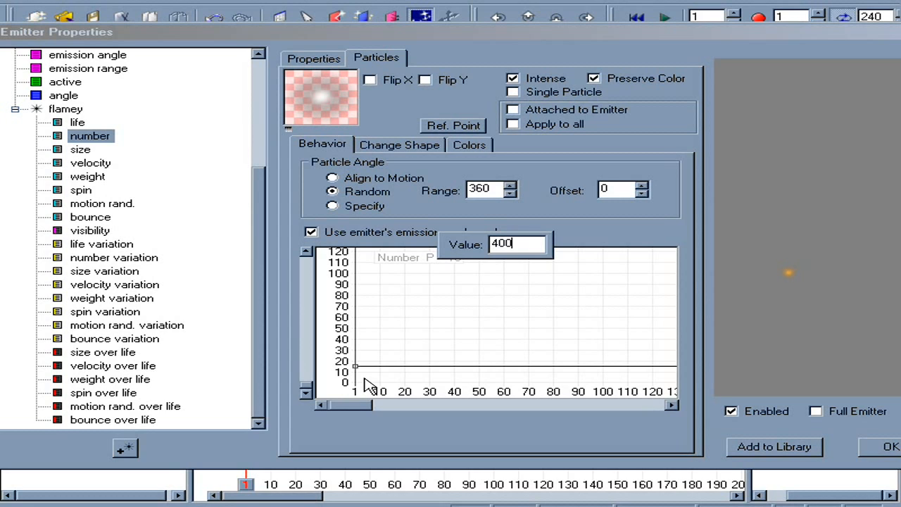
pyautogui.write('00')
pyautogui.press('Return')
pyautogui.moveTo(783, 318)
pyautogui.mouseDown()
pyautogui.moveTo(795, 153)
pyautogui.moveTo(772, 242)
pyautogui.moveTo(784, 314)
pyautogui.mouseUp()
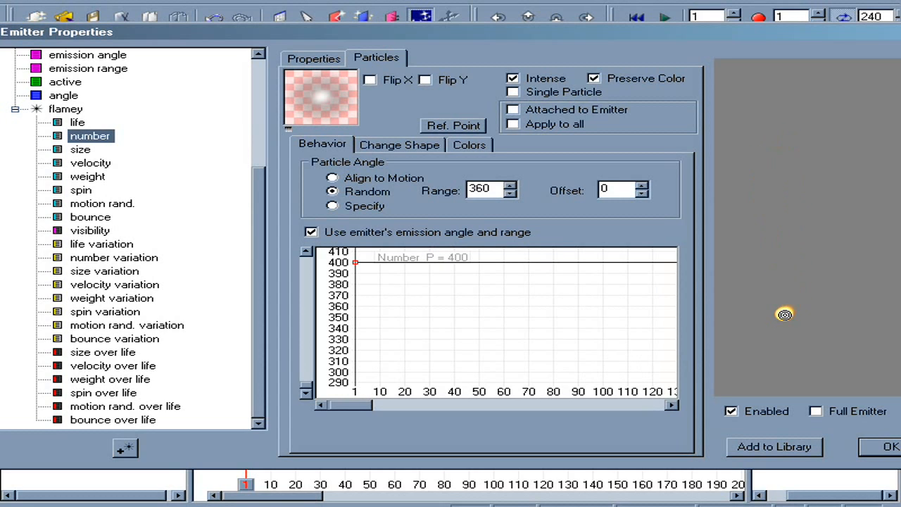
# Raise the flamey particle's size to 30 and reduce its velocity to 0
pyautogui.click(80, 150)
pyautogui.click(310, 369)
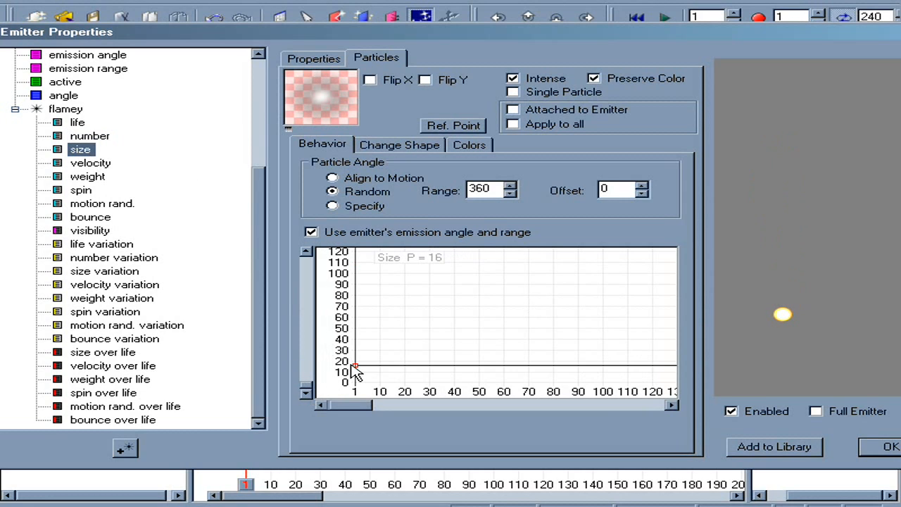
pyautogui.moveTo(355, 366); pyautogui.dragTo(345, 350)
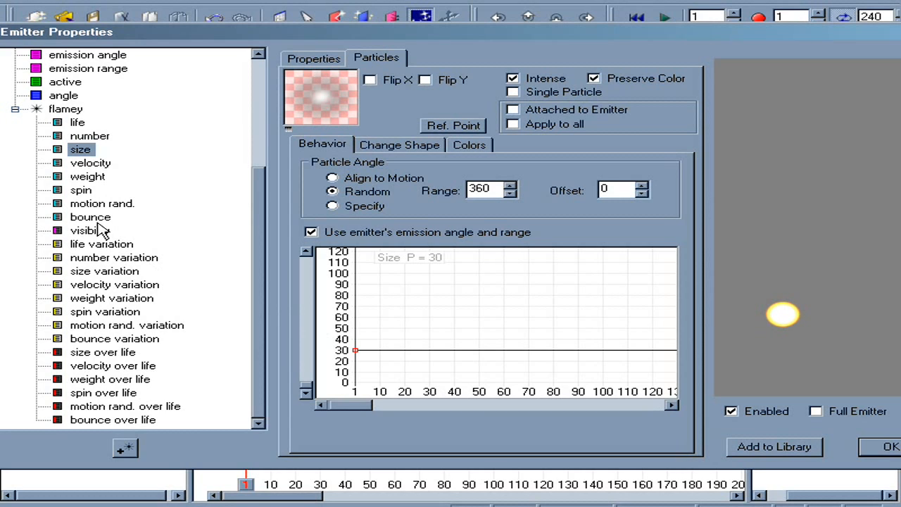
pyautogui.click(91, 166)
pyautogui.moveTo(764, 320); pyautogui.dragTo(778, 250)
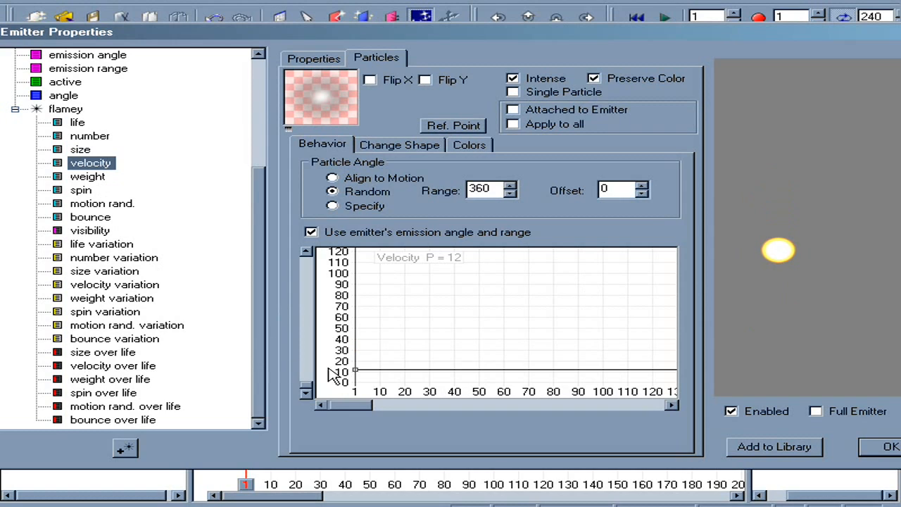
pyautogui.moveTo(355, 371); pyautogui.dragTo(352, 415)
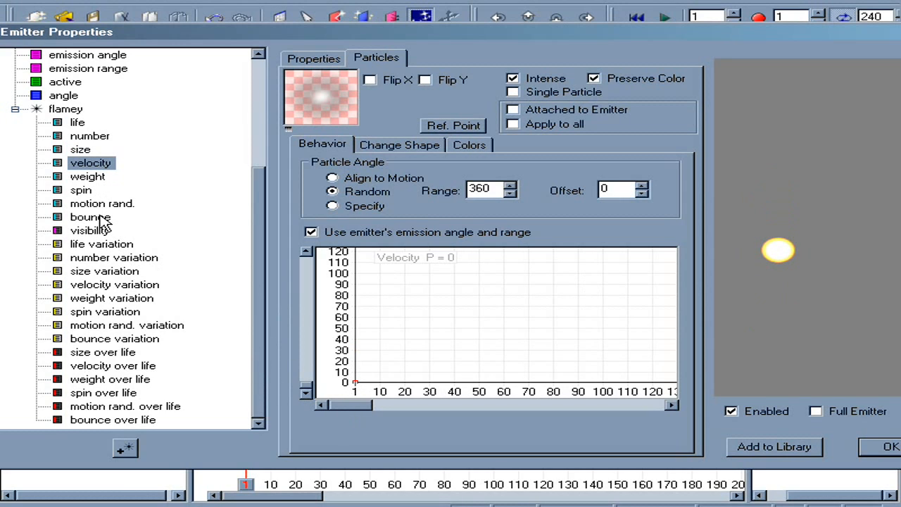
# Set the flamey particle's life variation to 6 and its size variation to 20, previewing each change
pyautogui.click(103, 246)
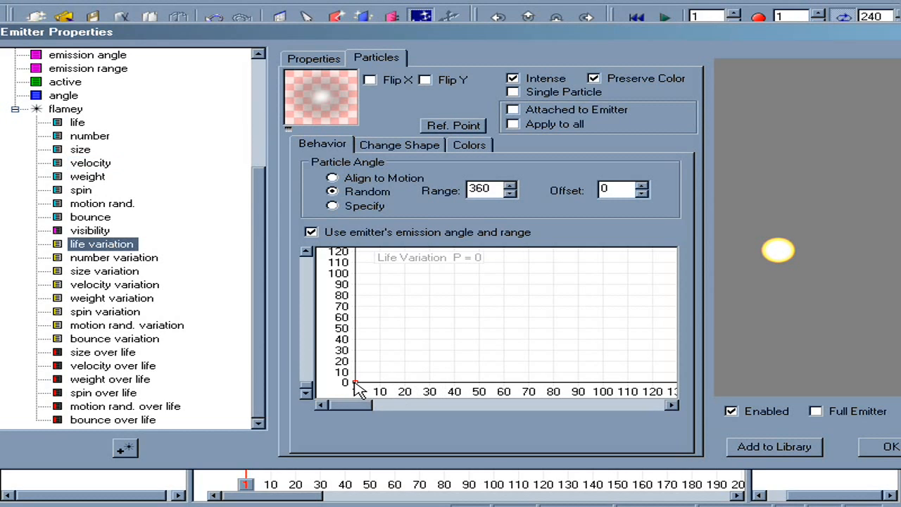
pyautogui.moveTo(356, 385); pyautogui.dragTo(346, 372)
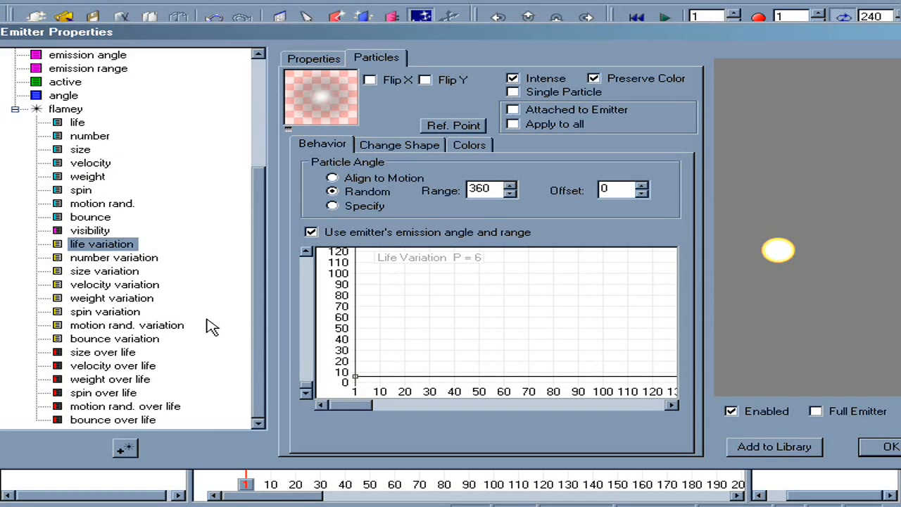
pyautogui.moveTo(816, 303); pyautogui.dragTo(773, 338)
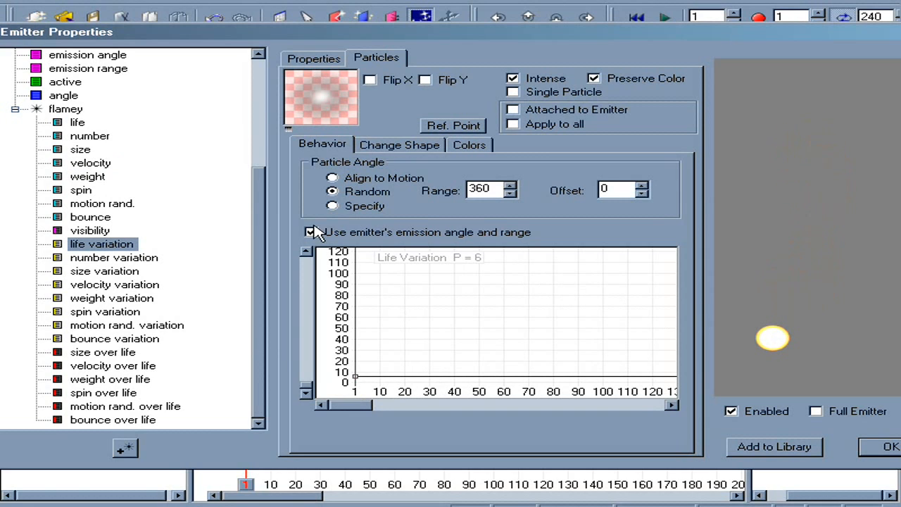
pyautogui.click(98, 262)
pyautogui.moveTo(356, 384); pyautogui.dragTo(340, 359)
pyautogui.click(113, 273)
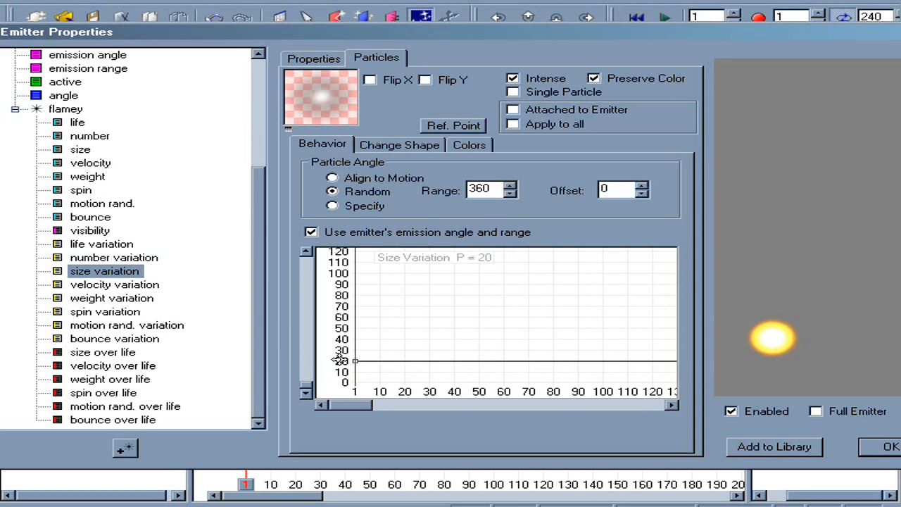
pyautogui.moveTo(824, 336); pyautogui.dragTo(747, 224)
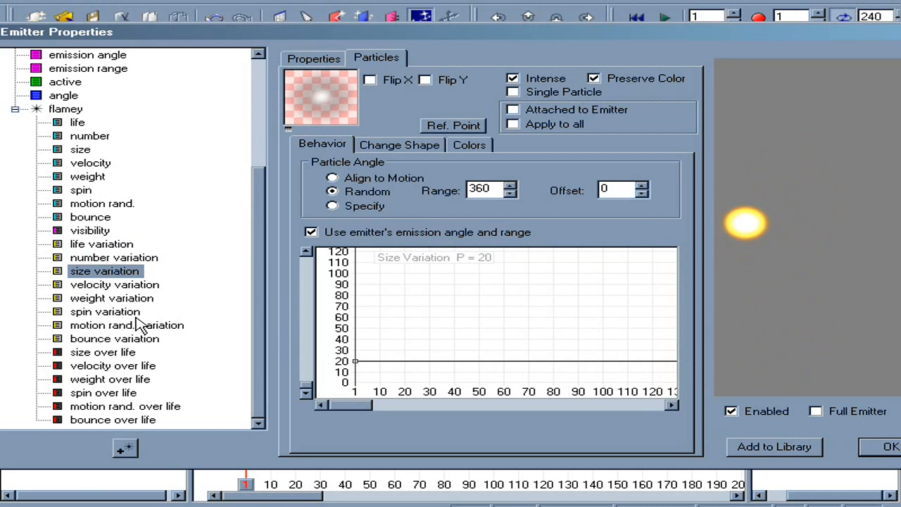
# Shape the size over life curve to peak at 200% midway through the particle's life and preview the motion
pyautogui.click(102, 353)
pyautogui.moveTo(514, 329); pyautogui.dragTo(513, 256)
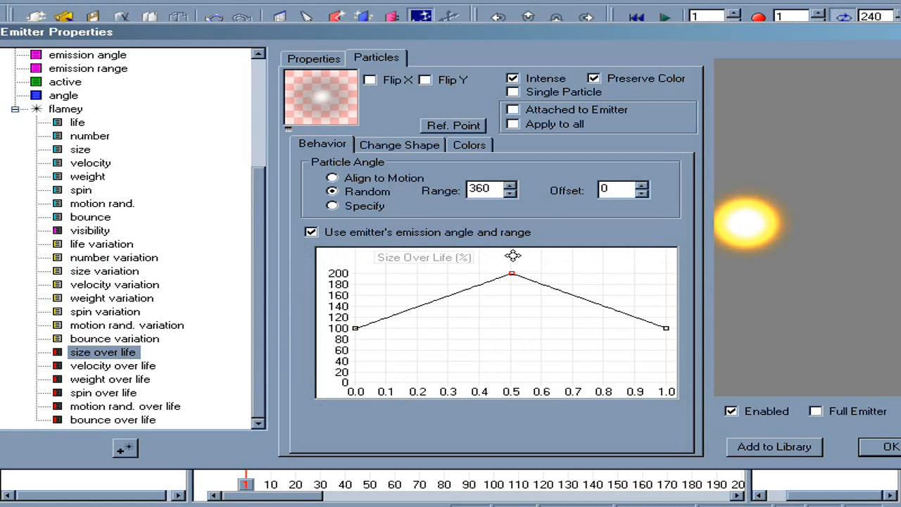
pyautogui.moveTo(776, 350); pyautogui.dragTo(778, 178)
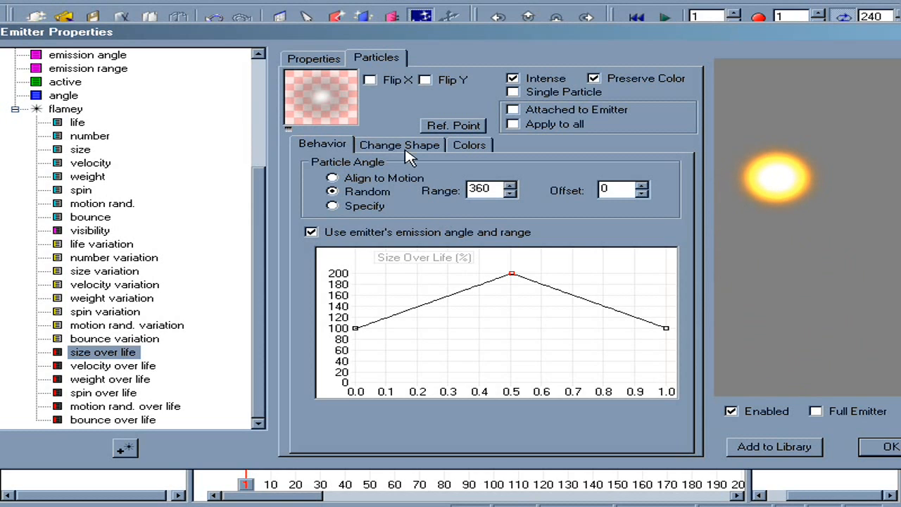
# Duplicate the flamey particle type and rename the upper copy glow
pyautogui.click(15, 111)
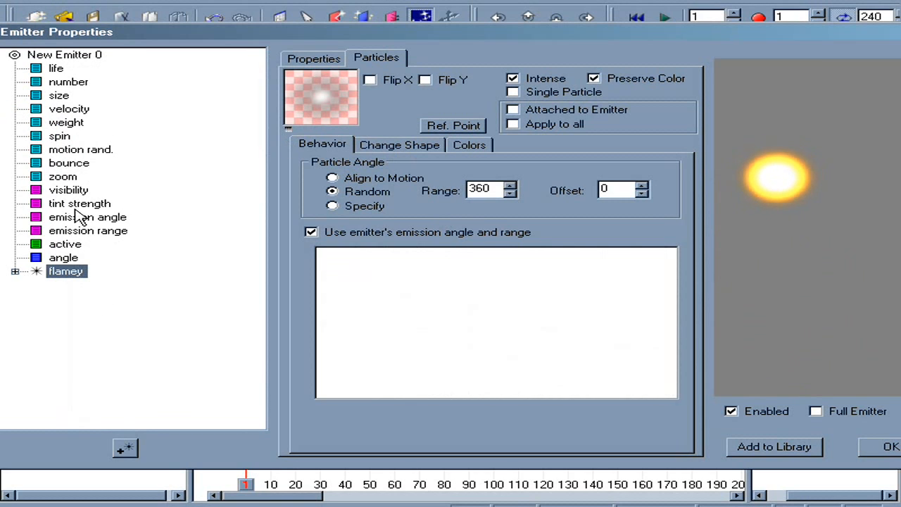
pyautogui.click(125, 451)
pyautogui.click(68, 272)
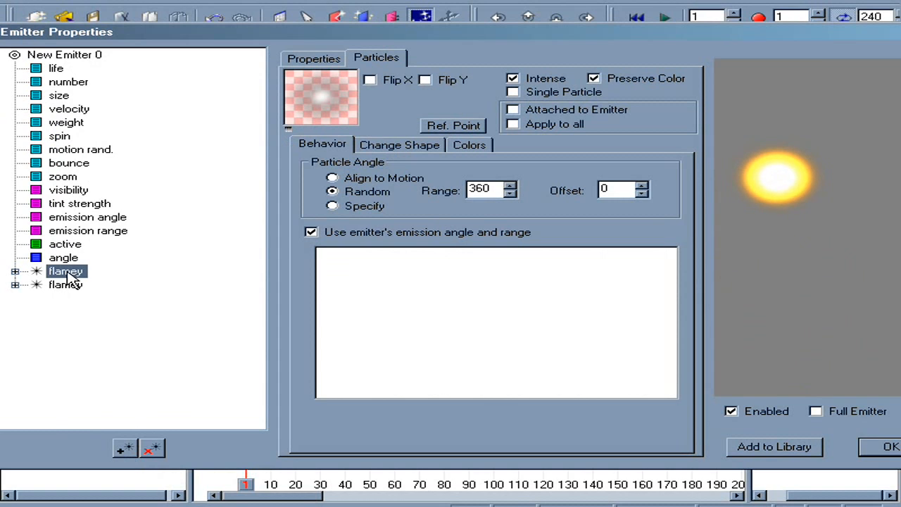
pyautogui.press('F2')
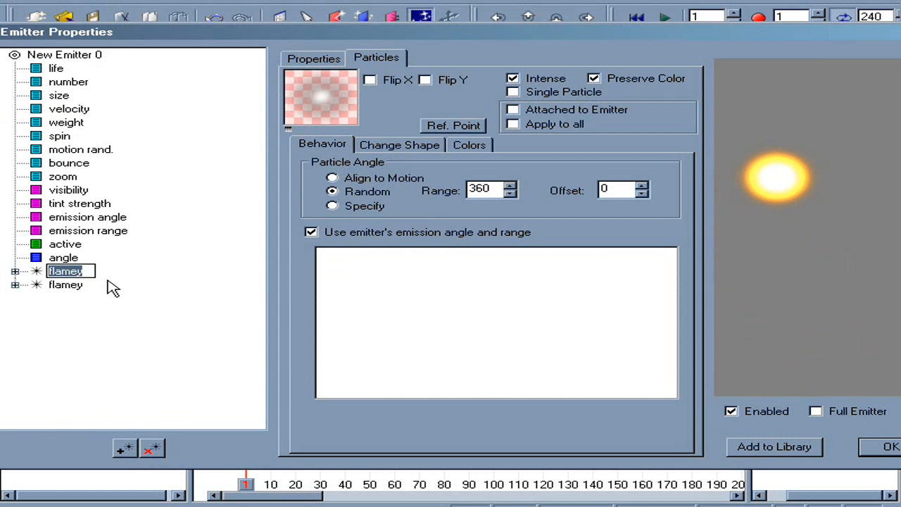
pyautogui.write('glow')
pyautogui.press('Return')
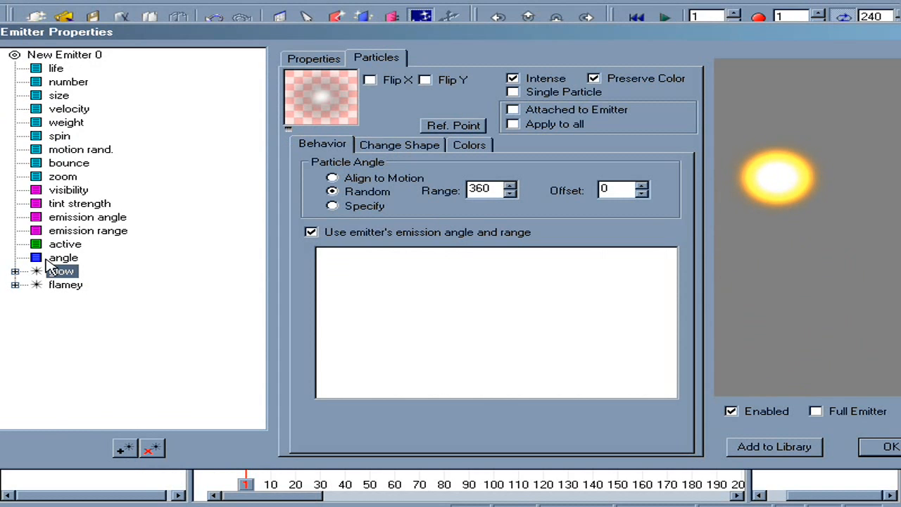
# Turn off Preserve Color for the glow particle and briefly preview the full emitter in motion
pyautogui.click(594, 81)
pyautogui.click(815, 411)
pyautogui.moveTo(809, 382); pyautogui.dragTo(770, 163)
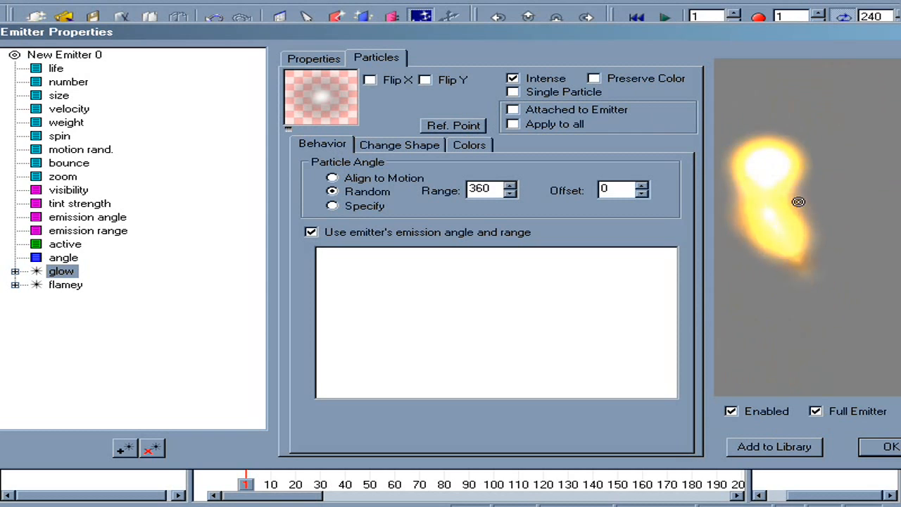
pyautogui.click(815, 412)
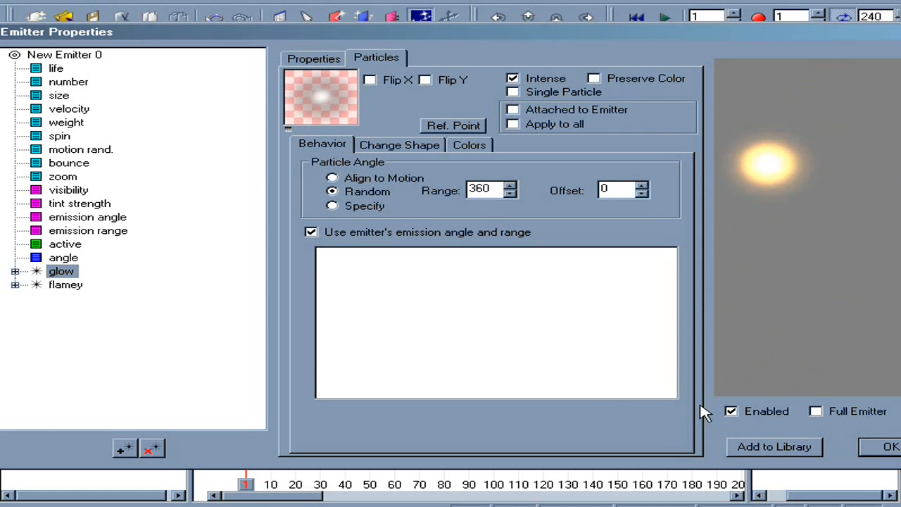
# Add another copy of the flamey particle type and rename the lowest one in the list smoke
pyautogui.click(67, 285)
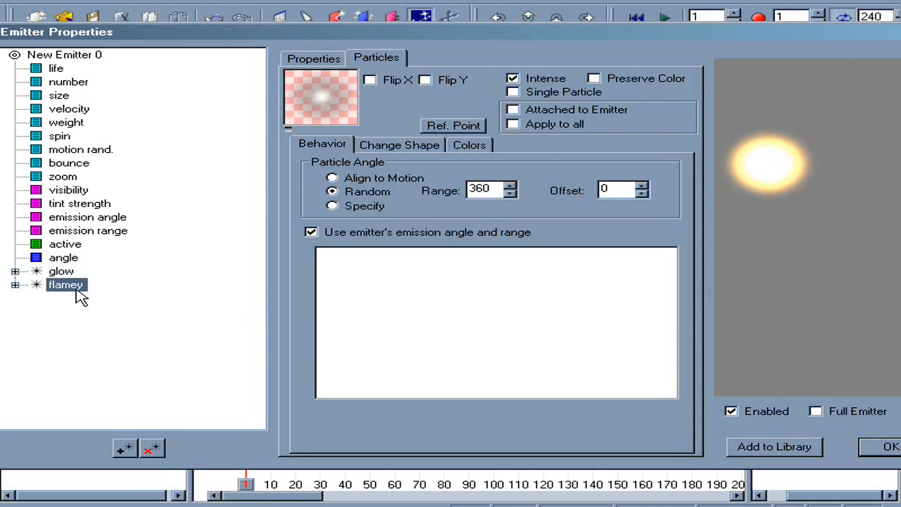
pyautogui.click(133, 454)
pyautogui.click(66, 299)
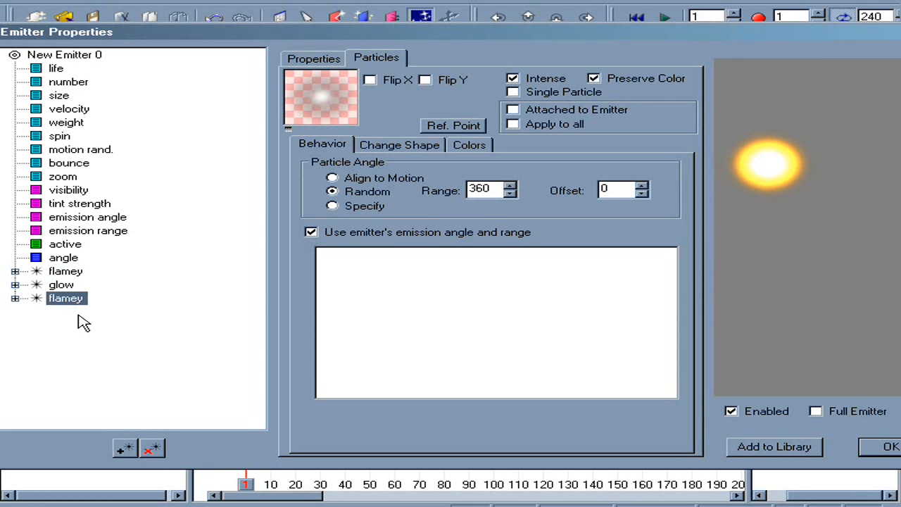
pyautogui.write('smoke')
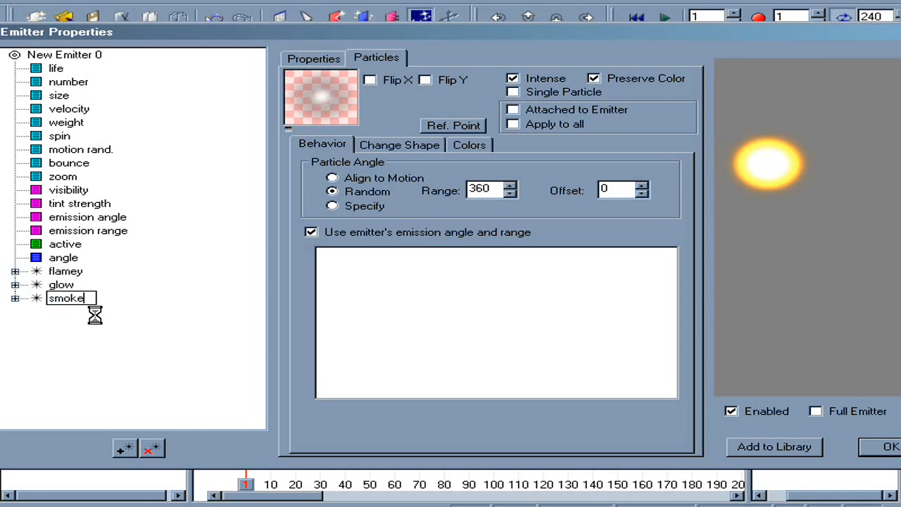
# Complete the name smokey for the lowest particle type, show its parameters, and turn off its Intense option
pyautogui.write('y')
pyautogui.press('Return')
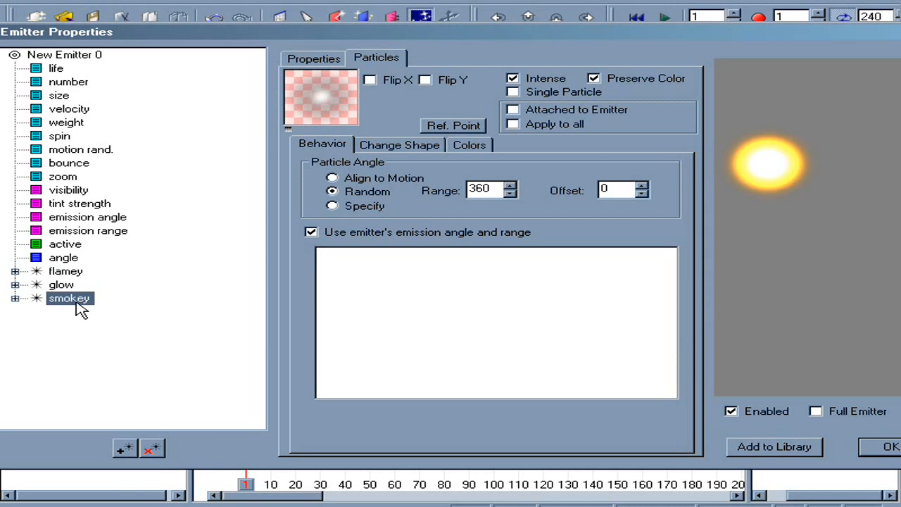
pyautogui.click(15, 298)
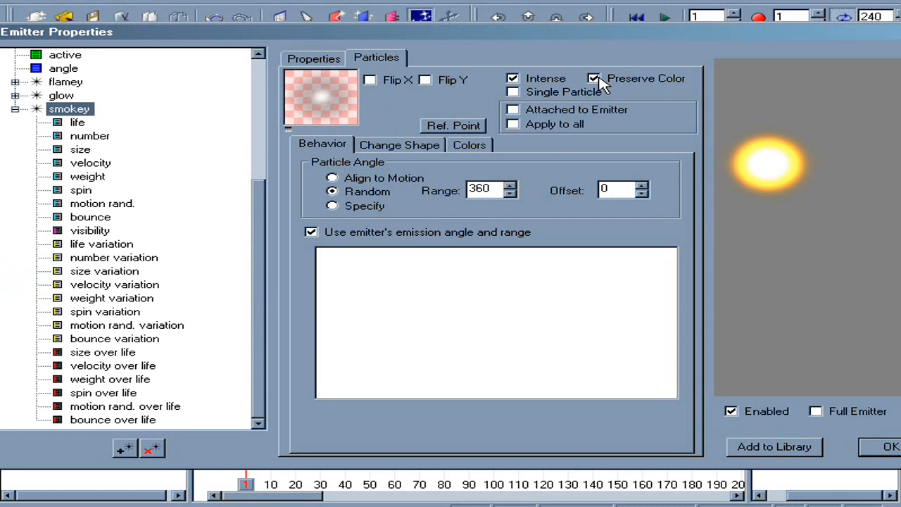
pyautogui.click(549, 81)
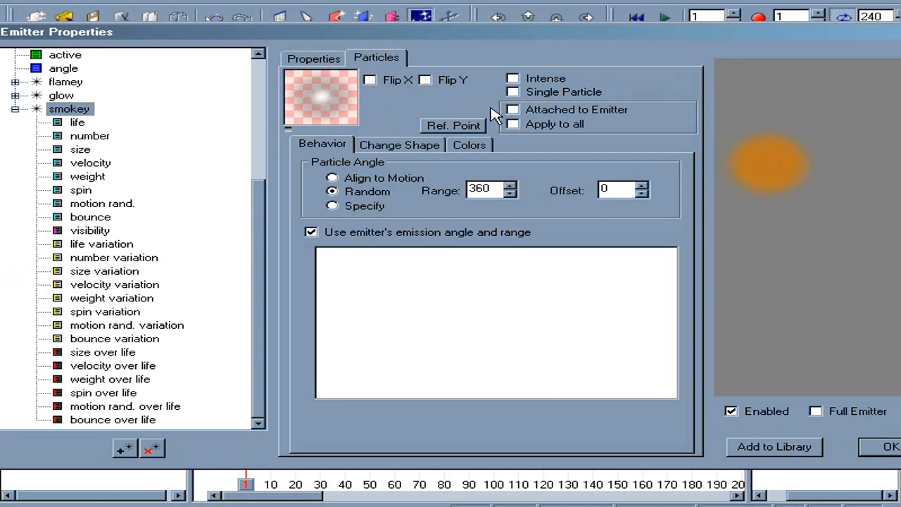
# Change the smokey particle's shape to iceSmoke01 from the pixelMagic01.IL3 library and make it active
pyautogui.click(422, 145)
pyautogui.moveTo(516, 224); pyautogui.dragTo(476, 302)
pyautogui.click(430, 296)
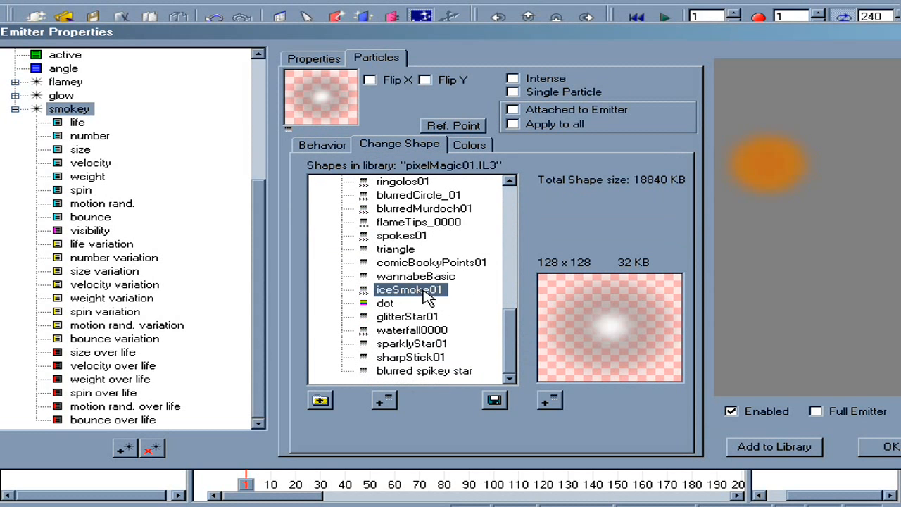
pyautogui.click(577, 218)
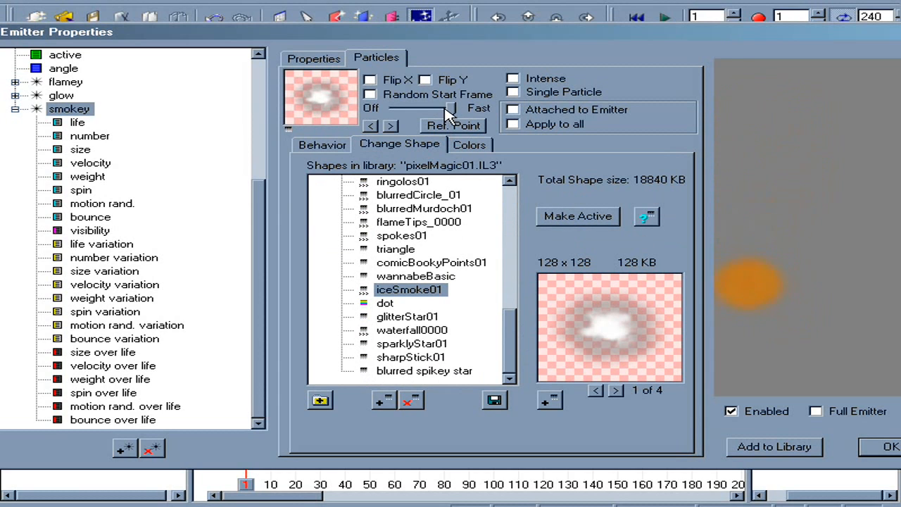
# Slow the smokey shape's animation to nearly Off, enable Random Start Frame, and preview the particles in motion
pyautogui.moveTo(452, 110); pyautogui.dragTo(384, 116)
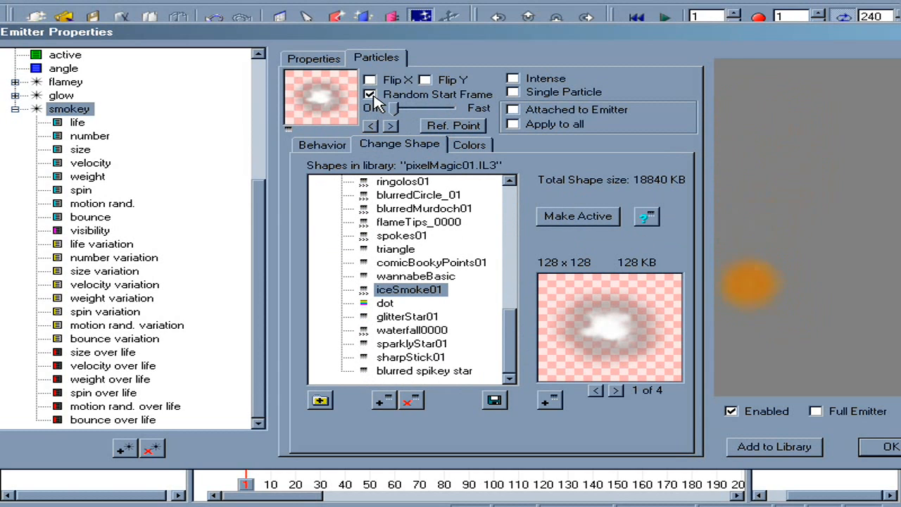
pyautogui.moveTo(792, 371); pyautogui.dragTo(778, 140)
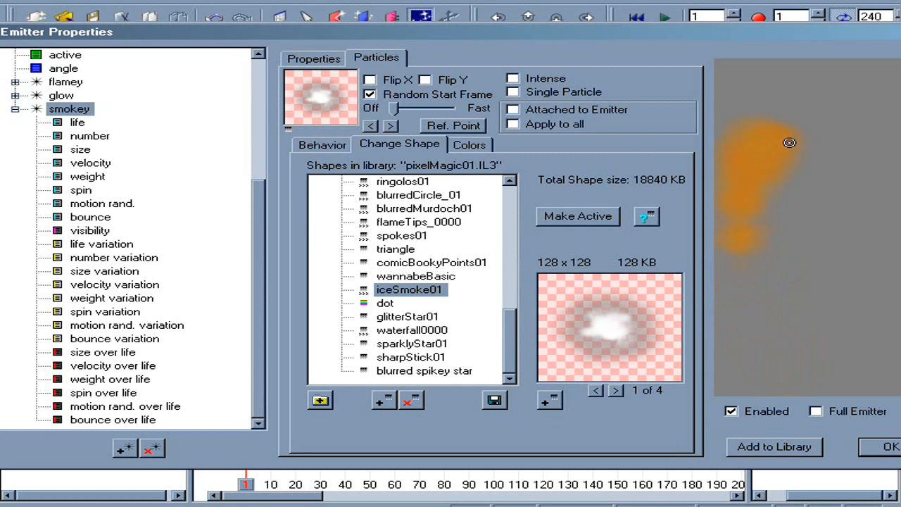
pyautogui.moveTo(763, 248); pyautogui.dragTo(810, 244)
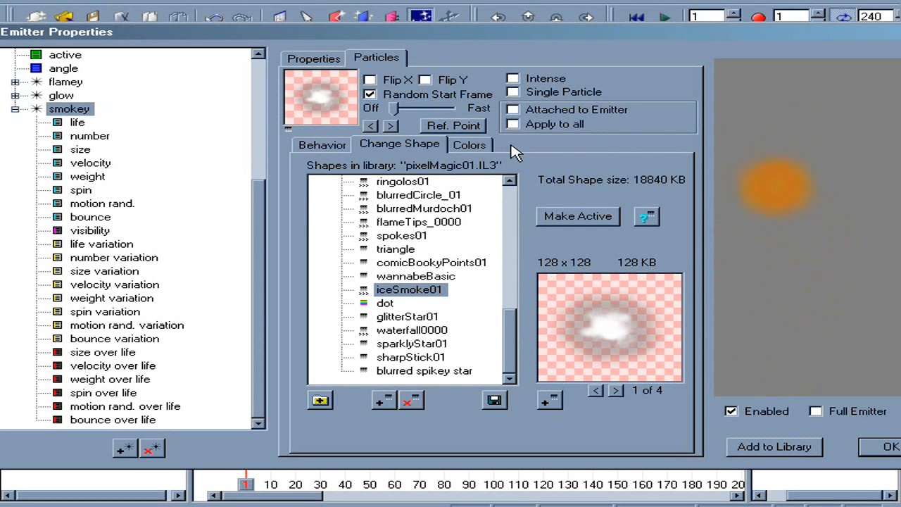
# Darken all four color-over-life keys of smokey to dark browns, with the second at RGB 53, 37, 7 and the last at 81, 64, 13
pyautogui.click(466, 146)
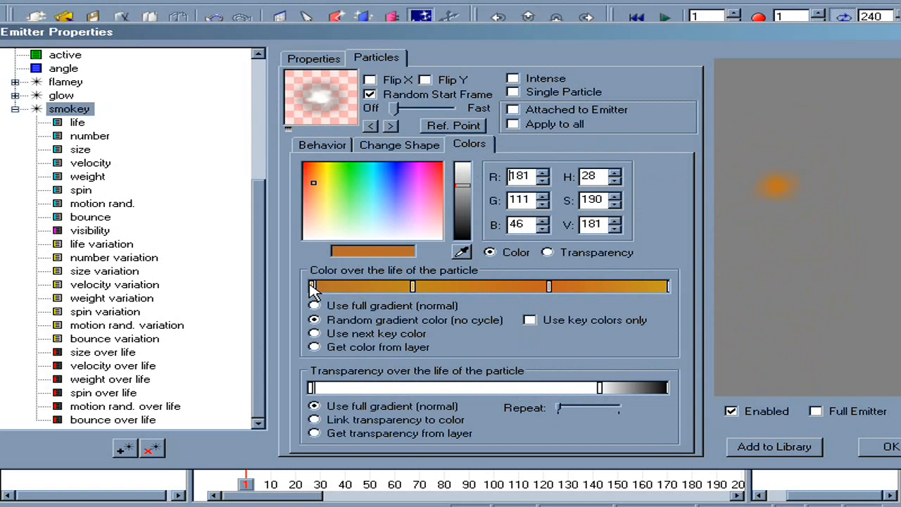
pyautogui.moveTo(462, 204); pyautogui.dragTo(471, 223)
pyautogui.click(412, 286)
pyautogui.click(461, 217)
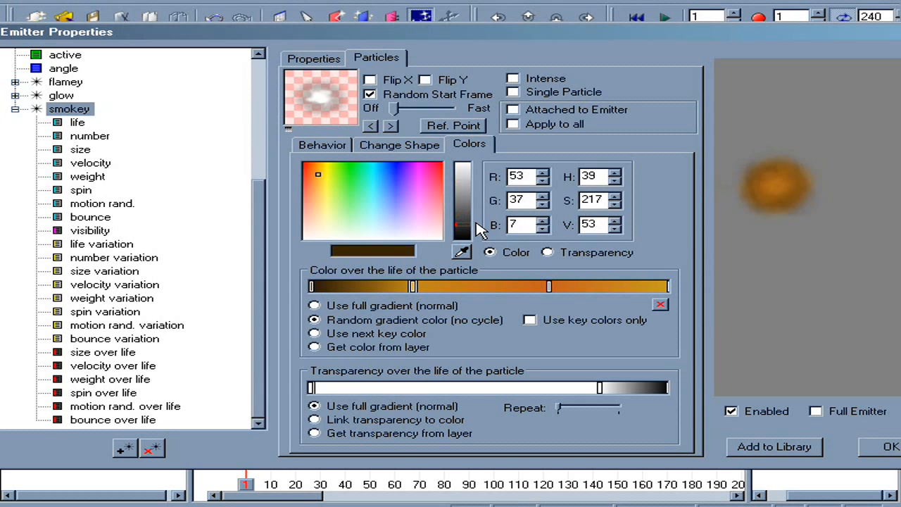
pyautogui.click(550, 286)
pyautogui.click(466, 224)
pyautogui.click(465, 225)
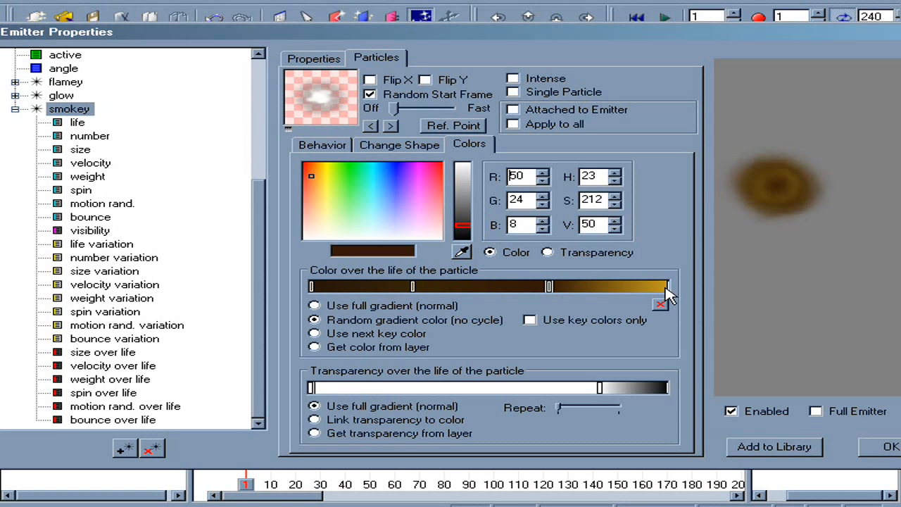
pyautogui.click(666, 287)
pyautogui.click(463, 215)
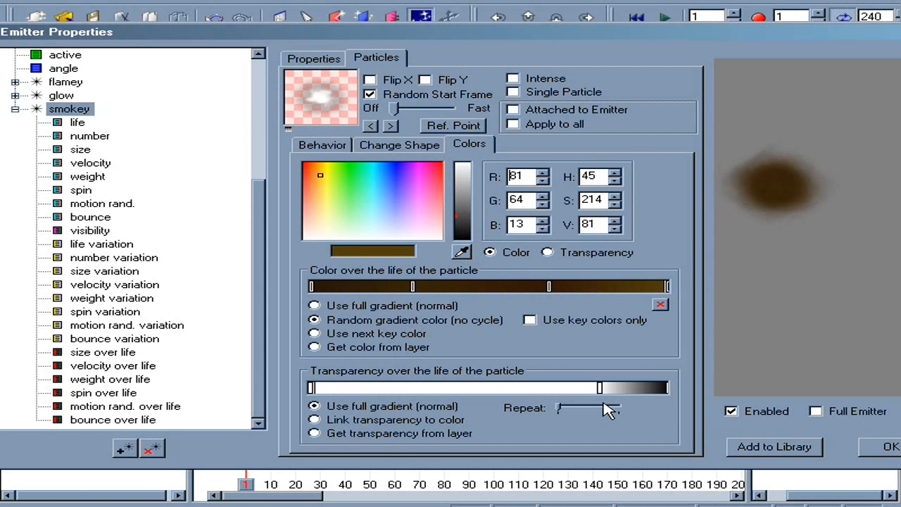
# Reshape smokey's transparency gradient to start black, reach white shortly after birth, and fade out from about halfway through life
pyautogui.moveTo(600, 388); pyautogui.dragTo(487, 388)
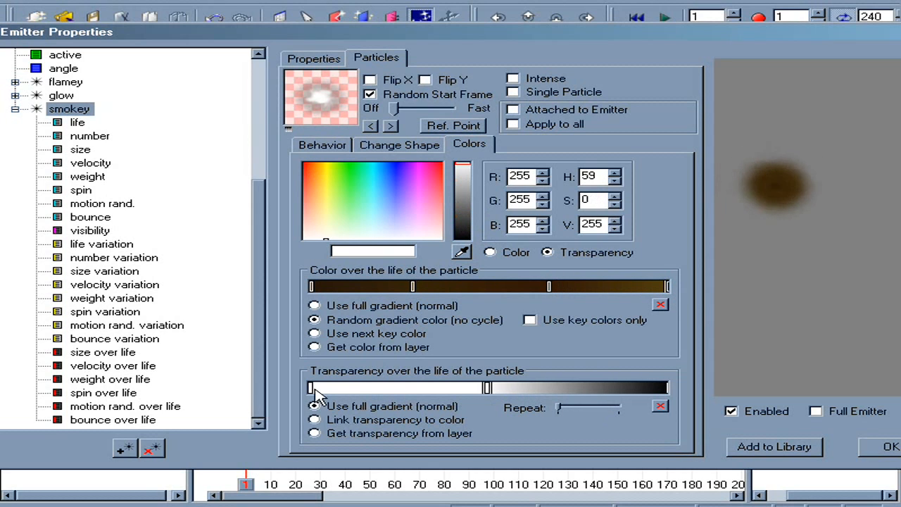
pyautogui.click(349, 388)
pyautogui.click(464, 220)
pyautogui.moveTo(471, 224); pyautogui.dragTo(464, 243)
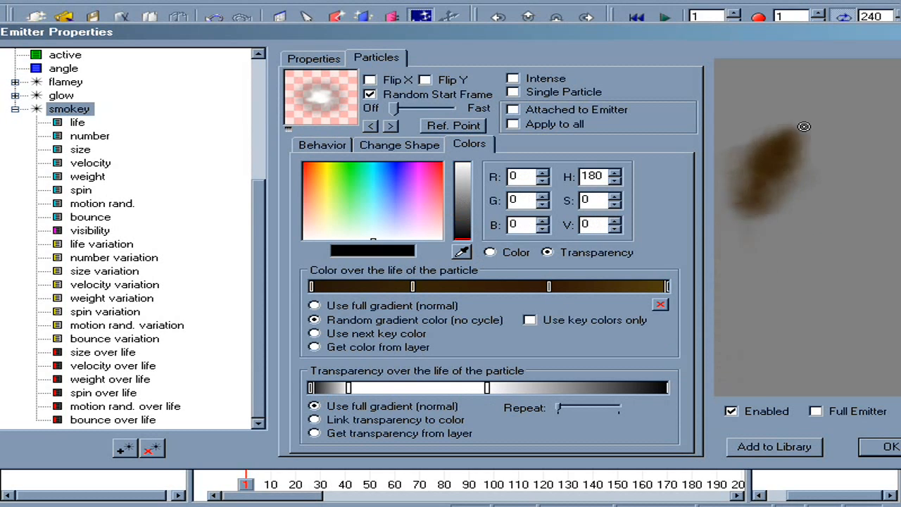
# Preview the smokey particles in motion, compare them within the full emitter, and return to the single-type preview
pyautogui.moveTo(815, 255); pyautogui.dragTo(794, 203)
pyautogui.click(819, 412)
pyautogui.moveTo(784, 336); pyautogui.dragTo(813, 320)
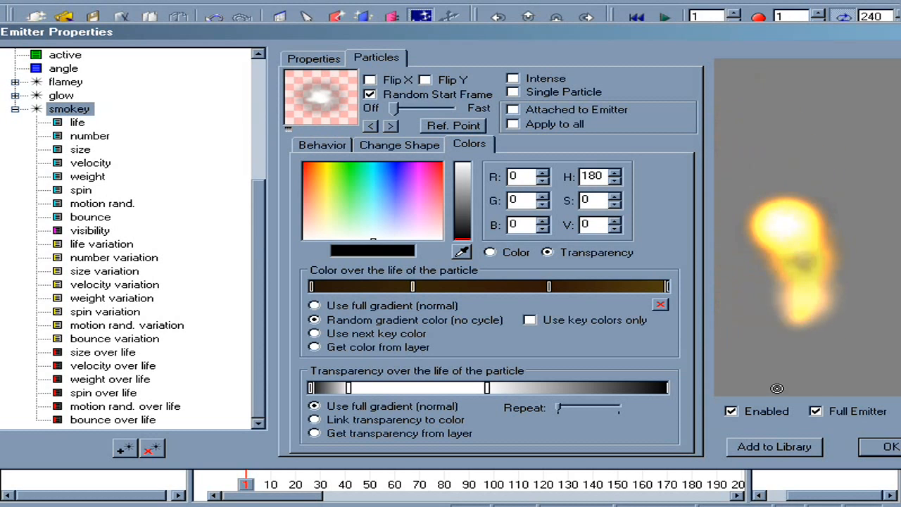
pyautogui.click(817, 412)
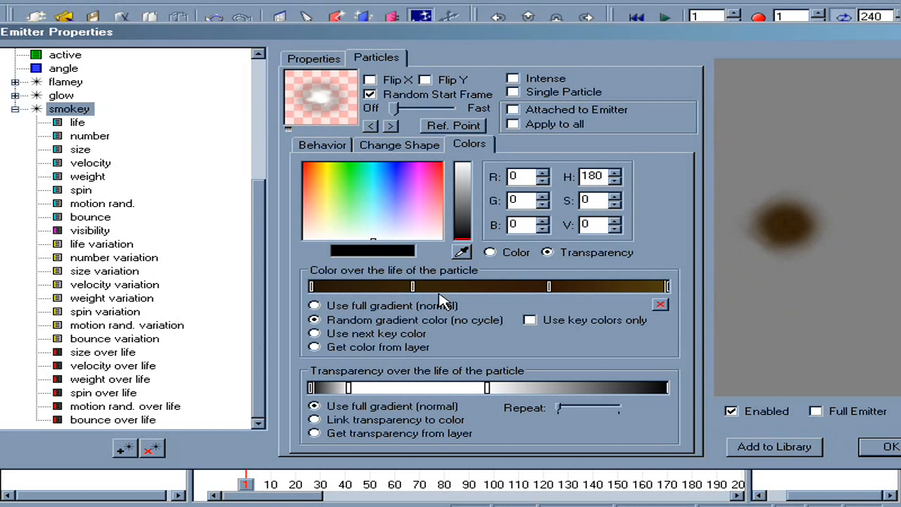
# Set the smokey particle's life to 4 and preview it in motion
pyautogui.click(77, 123)
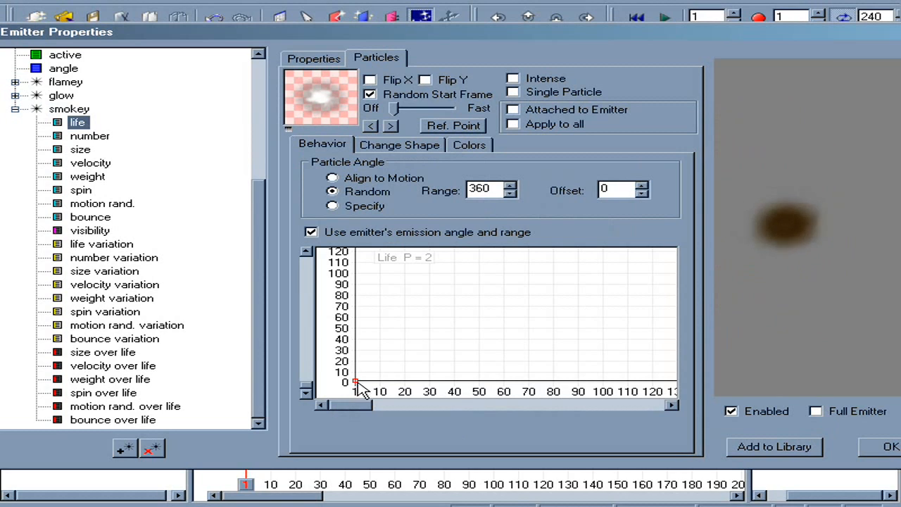
pyautogui.moveTo(356, 381); pyautogui.dragTo(352, 376)
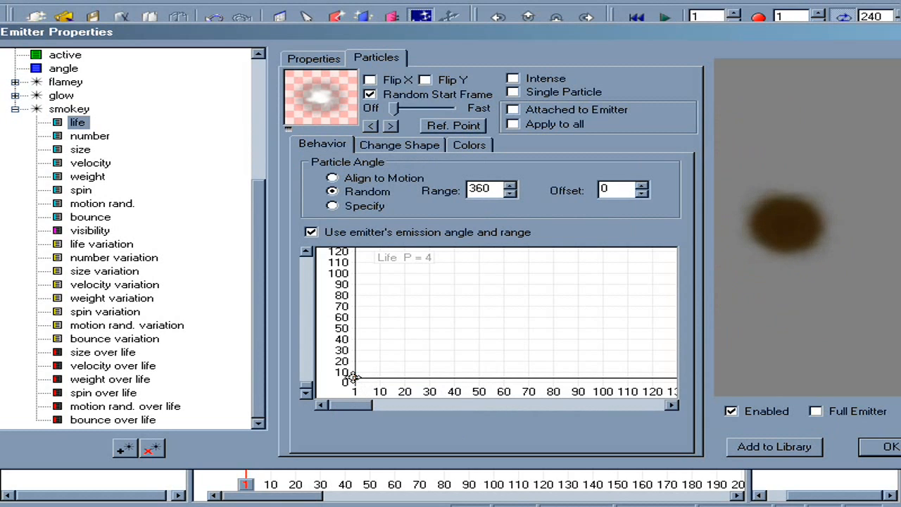
pyautogui.moveTo(732, 348); pyautogui.dragTo(780, 145)
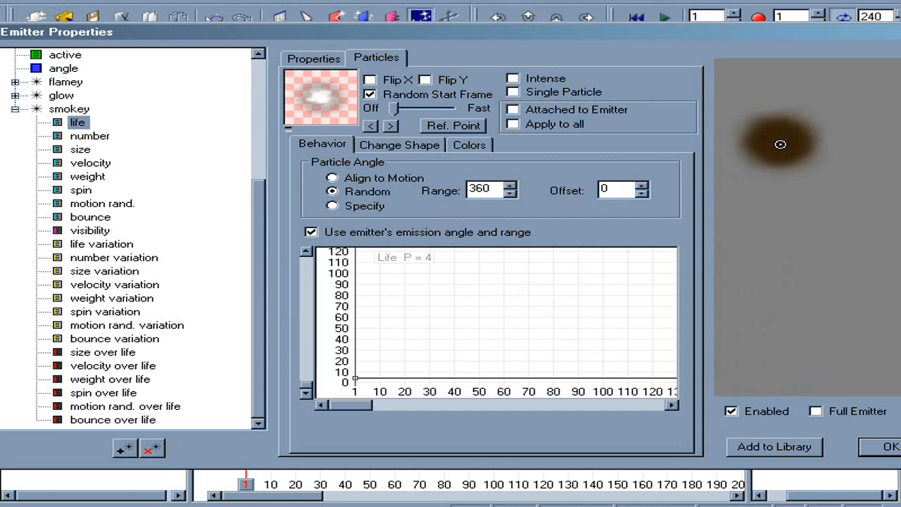
# Set the smokey particle's number to 200 and preview the thinner smoke in motion
pyautogui.click(104, 136)
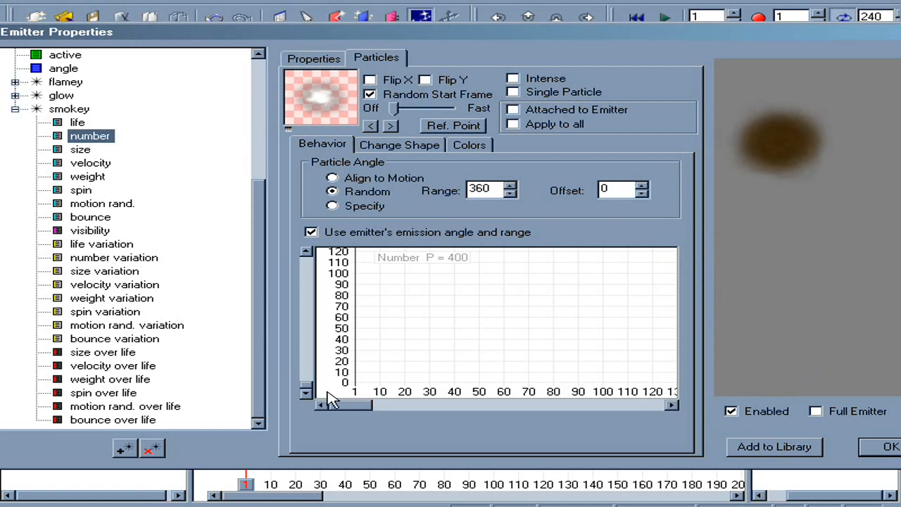
pyautogui.press('Return')
pyautogui.write('200')
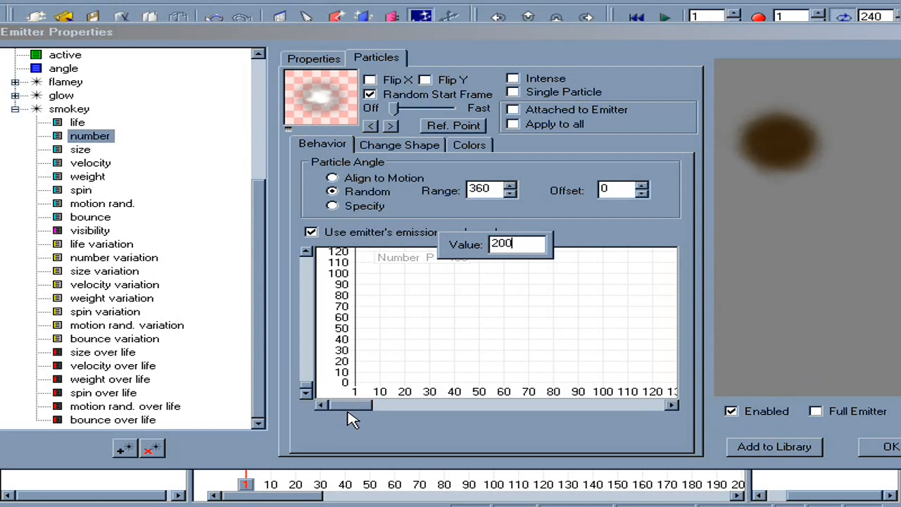
pyautogui.press('Return')
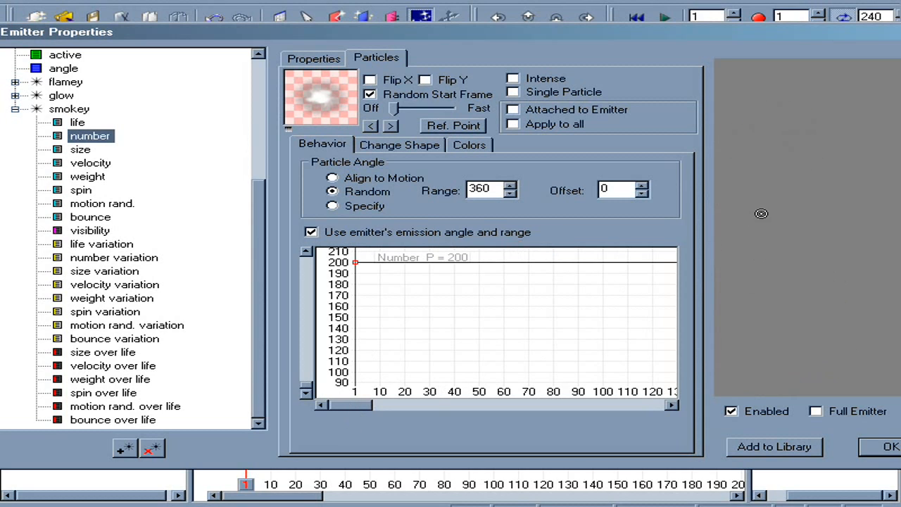
pyautogui.moveTo(819, 316); pyautogui.dragTo(788, 254)
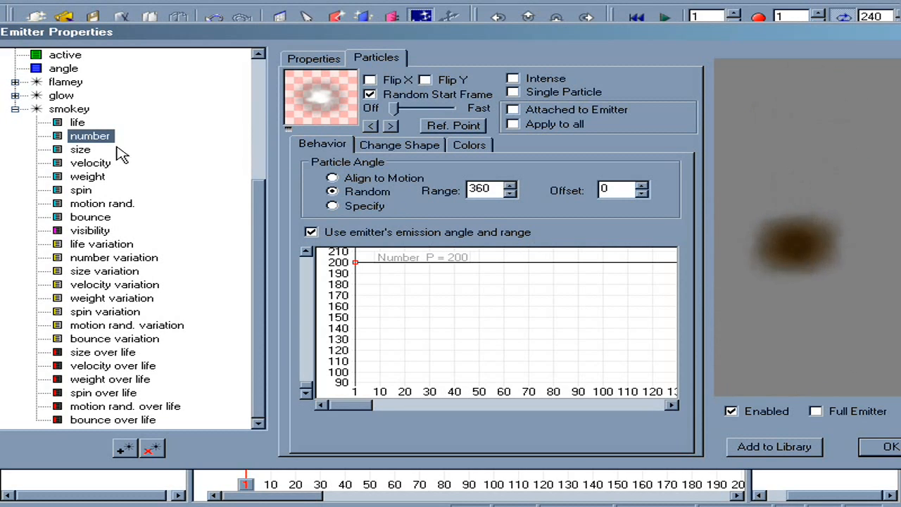
# Set the smokey particle's size to 50
pyautogui.click(81, 150)
pyautogui.moveTo(307, 384); pyautogui.dragTo(307, 393)
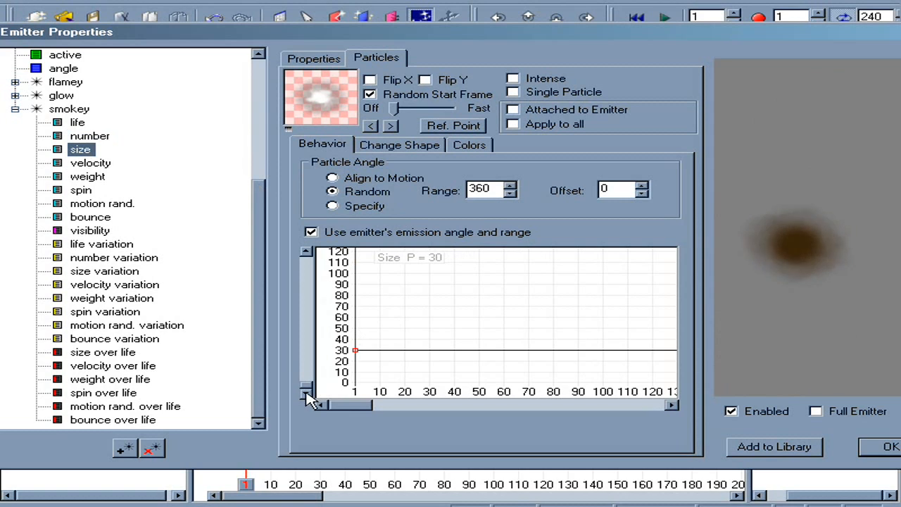
pyautogui.moveTo(356, 350); pyautogui.dragTo(337, 327)
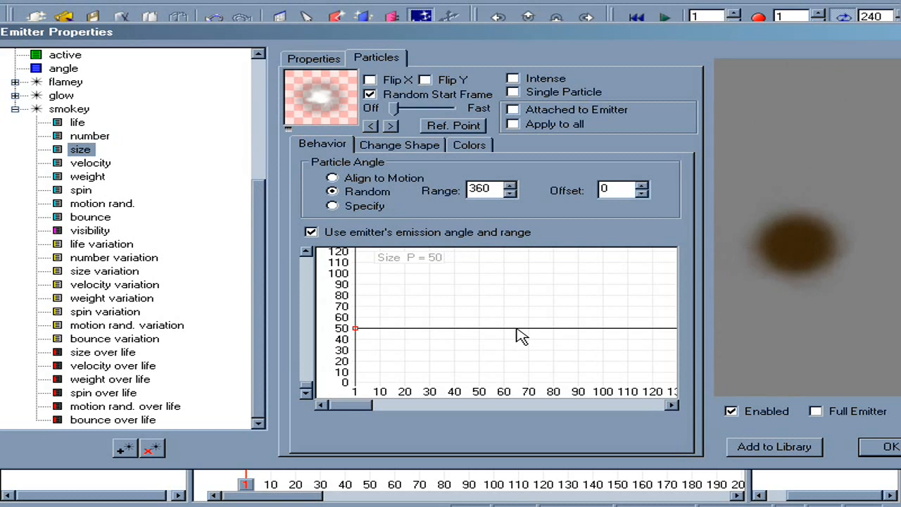
# Set the smokey particle's weight to -44 and preview how the smoke rises
pyautogui.click(104, 180)
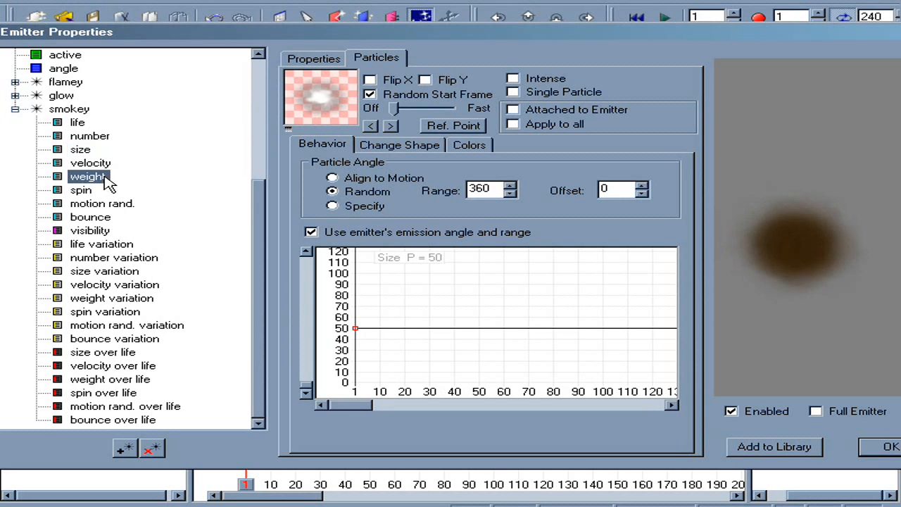
pyautogui.moveTo(357, 385); pyautogui.dragTo(343, 376)
pyautogui.moveTo(768, 144); pyautogui.dragTo(770, 286)
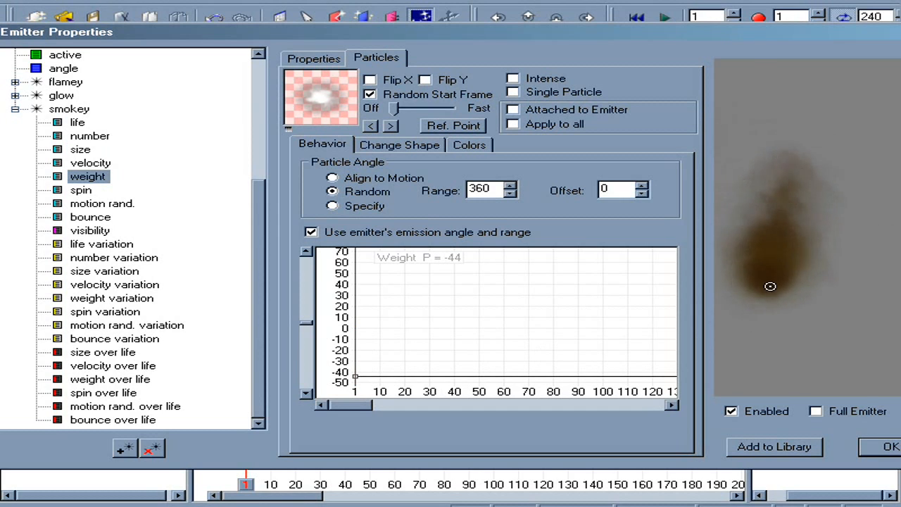
pyautogui.click(771, 286)
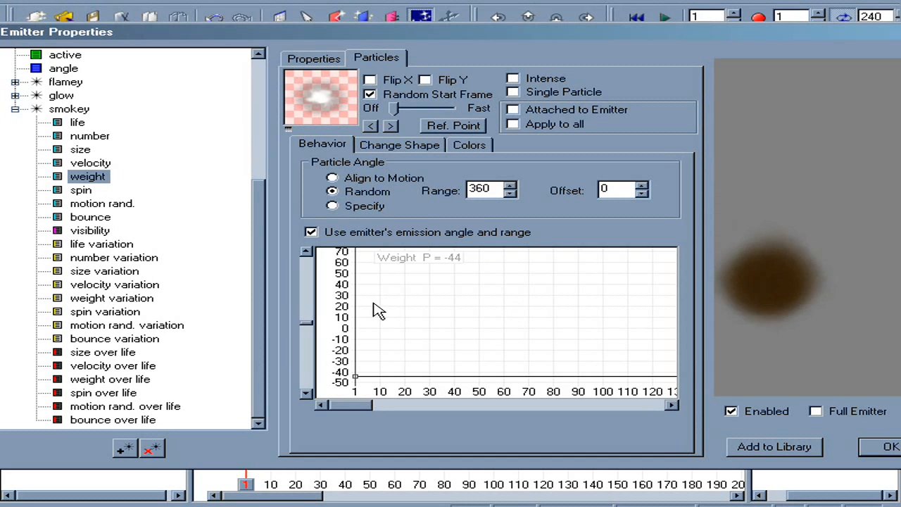
# Set the smokey particle's motion randomness to 49 and preview the motion
pyautogui.click(106, 203)
pyautogui.moveTo(358, 387); pyautogui.dragTo(331, 327)
pyautogui.moveTo(879, 323); pyautogui.dragTo(764, 316)
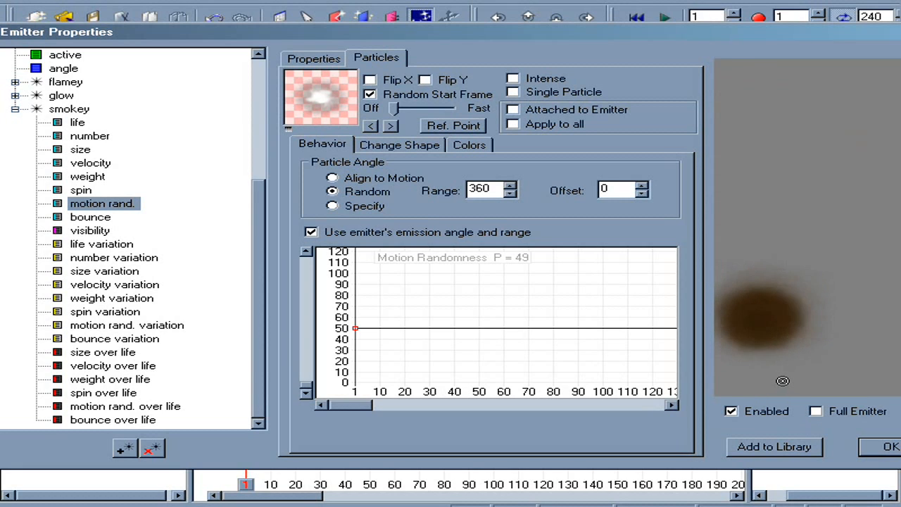
# Set smokey's life variation to 21 and its spin variation to 42, and preview the smoke in motion
pyautogui.click(121, 246)
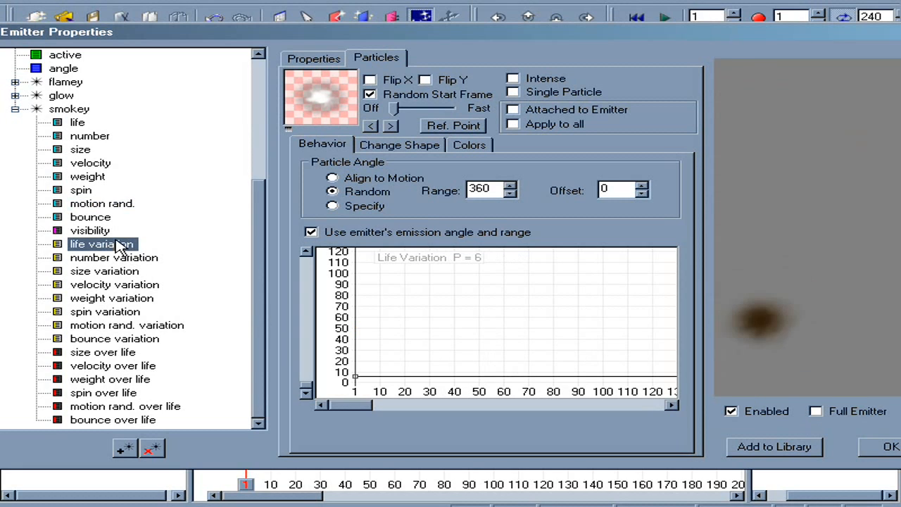
pyautogui.moveTo(357, 376); pyautogui.dragTo(355, 360)
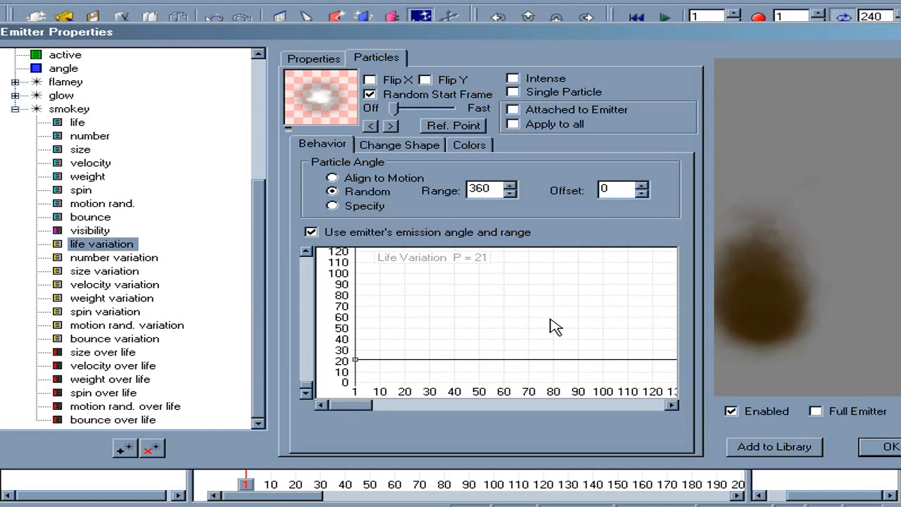
pyautogui.click(116, 312)
pyautogui.moveTo(362, 386); pyautogui.dragTo(329, 336)
pyautogui.moveTo(795, 176); pyautogui.dragTo(775, 409)
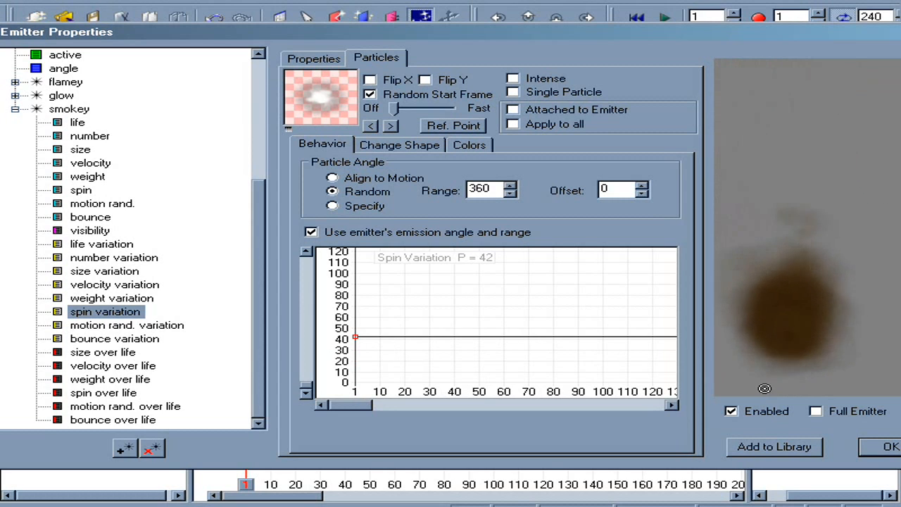
# Shape smokey's motion randomness over life to stay at 0% until 0.5 and rise to 100% at about 0.54, and preview the full emitter
pyautogui.click(126, 406)
pyautogui.moveTo(356, 329); pyautogui.dragTo(388, 396)
pyautogui.moveTo(479, 363); pyautogui.dragTo(509, 477)
pyautogui.moveTo(521, 378); pyautogui.dragTo(523, 326)
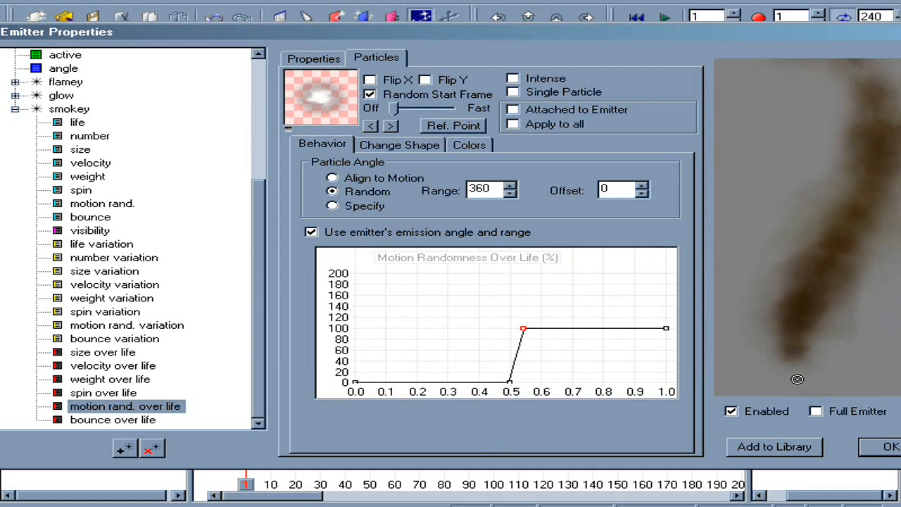
pyautogui.click(814, 413)
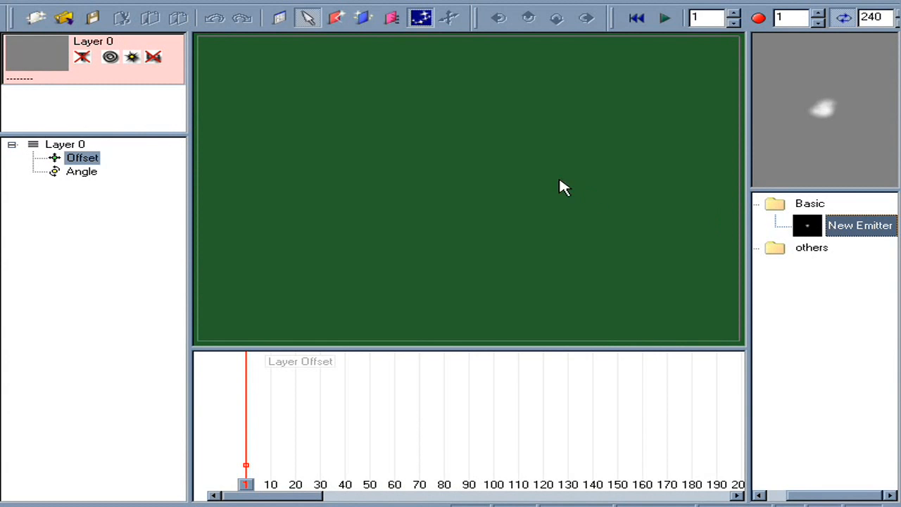
# Place the New Emitter from the Basic library folder near the lower middle of the stage
pyautogui.click(459, 303)
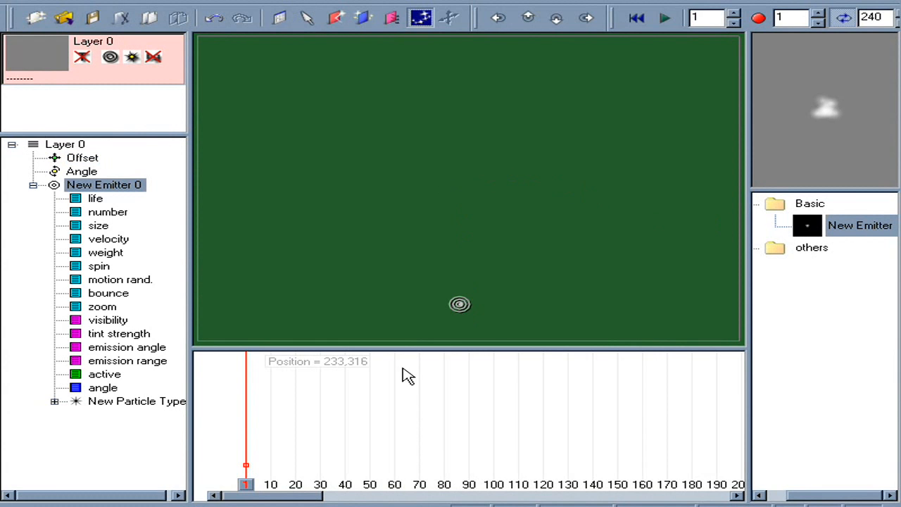
# Rename the placed emitter as explosion and its particle type as flamey
pyautogui.click(106, 186)
pyautogui.rightClick(121, 401)
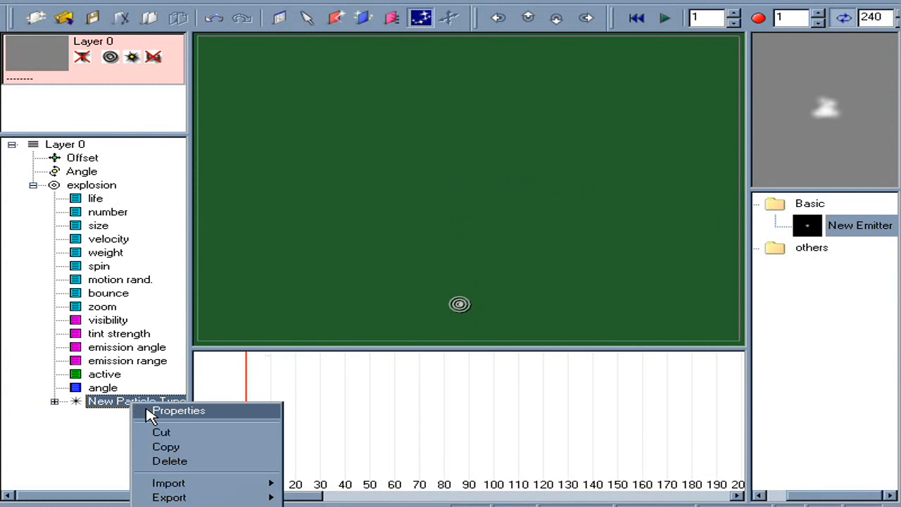
pyautogui.click(123, 410)
pyautogui.click(92, 276)
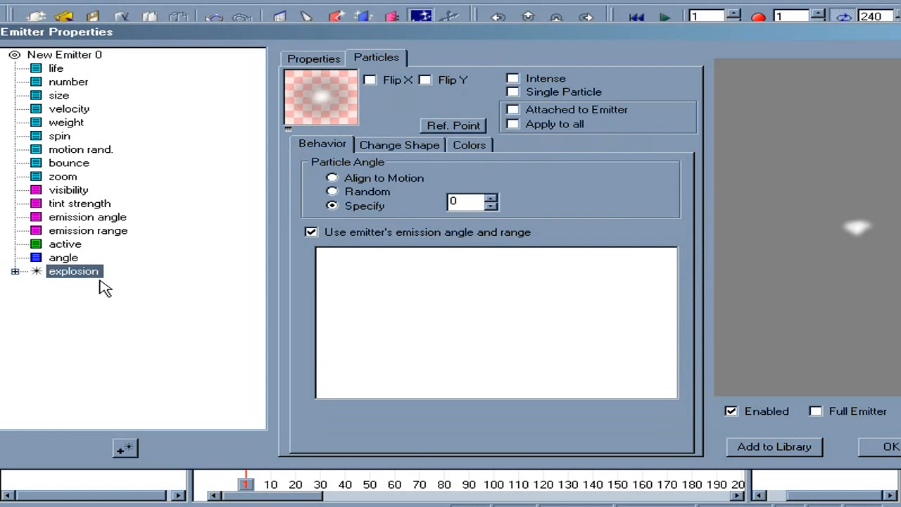
pyautogui.write('flamey')
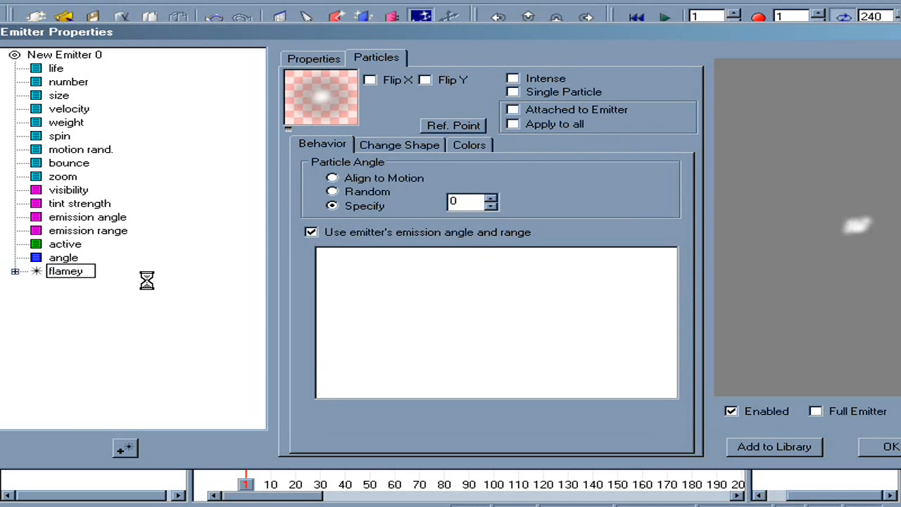
pyautogui.press('Return')
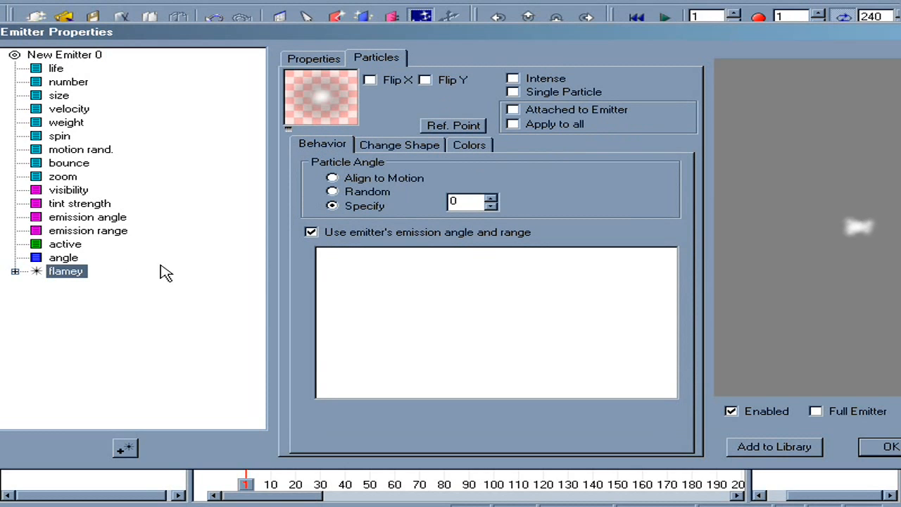
# Set flamey's particle angle to Random and make the particles Intense
pyautogui.click(333, 191)
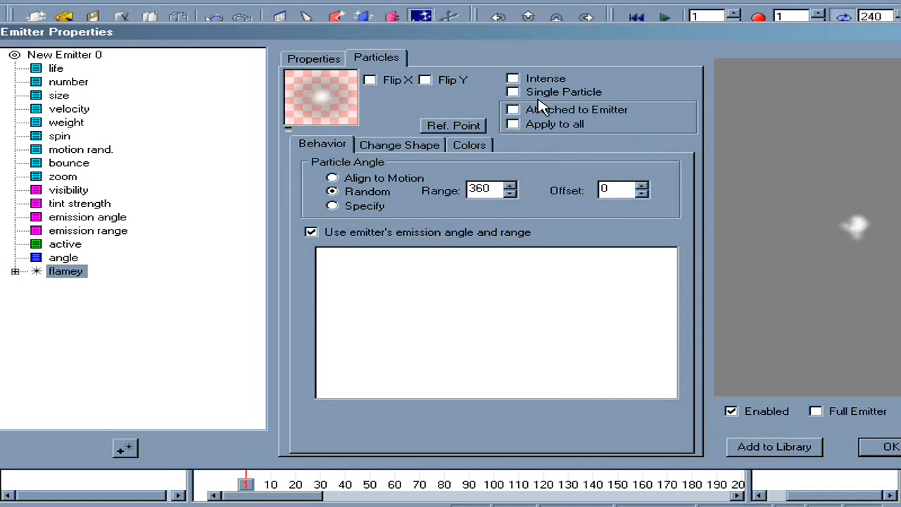
pyautogui.click(546, 79)
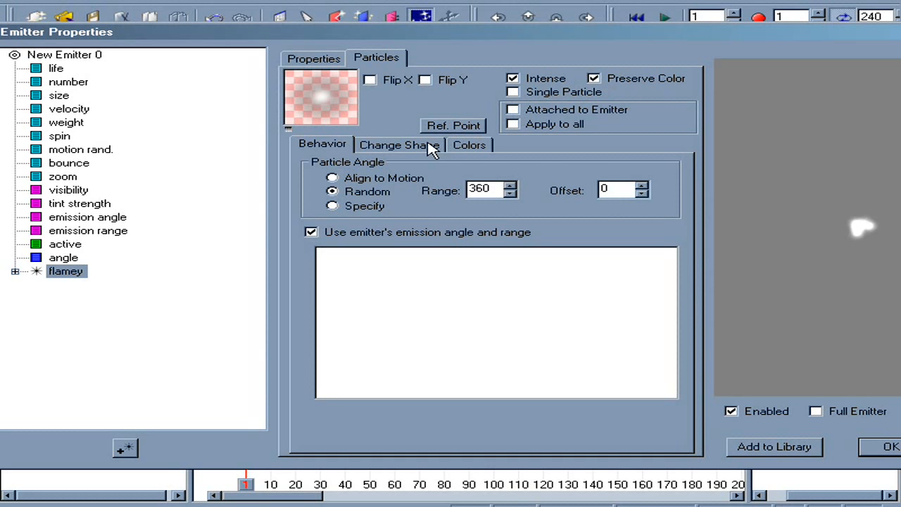
# Give flamey a full-gradient transparency over life that stays white until about 80% and fades to black at the end, and preview it
pyautogui.click(470, 146)
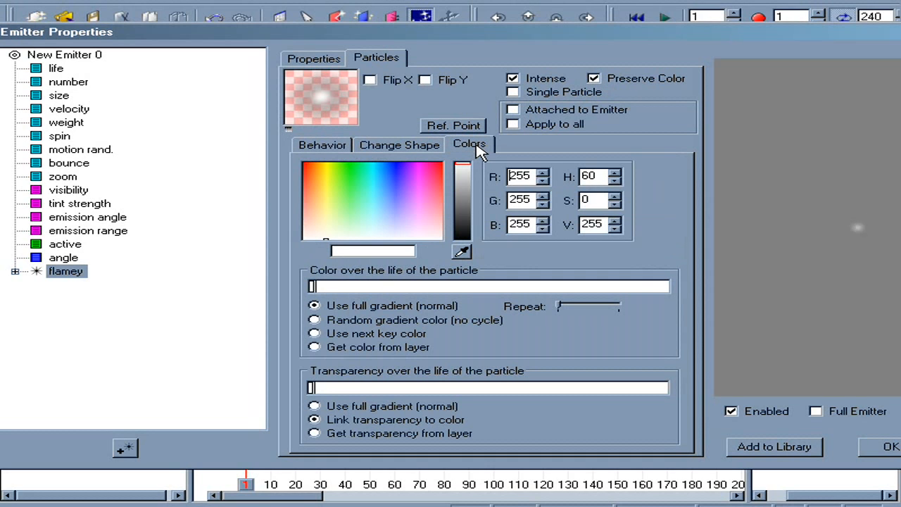
pyautogui.click(330, 407)
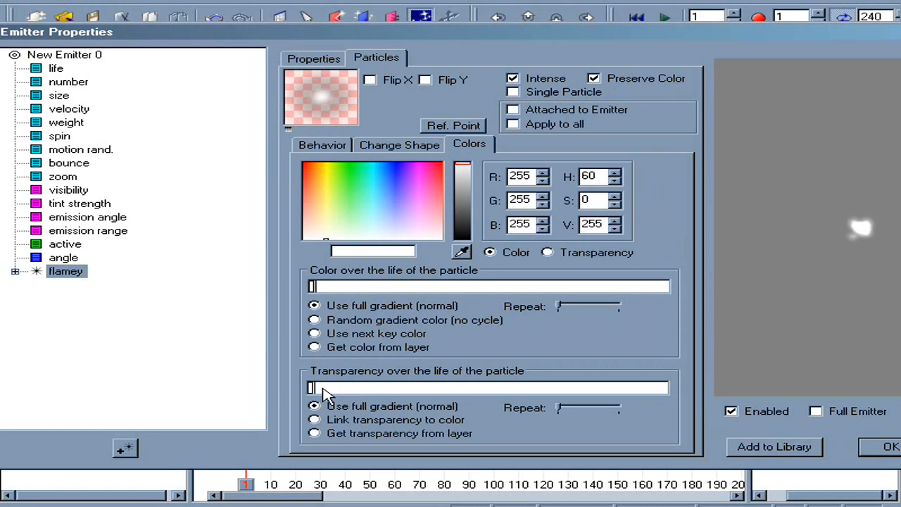
pyautogui.click(340, 388)
pyautogui.moveTo(343, 387); pyautogui.dragTo(599, 393)
pyautogui.click(667, 387)
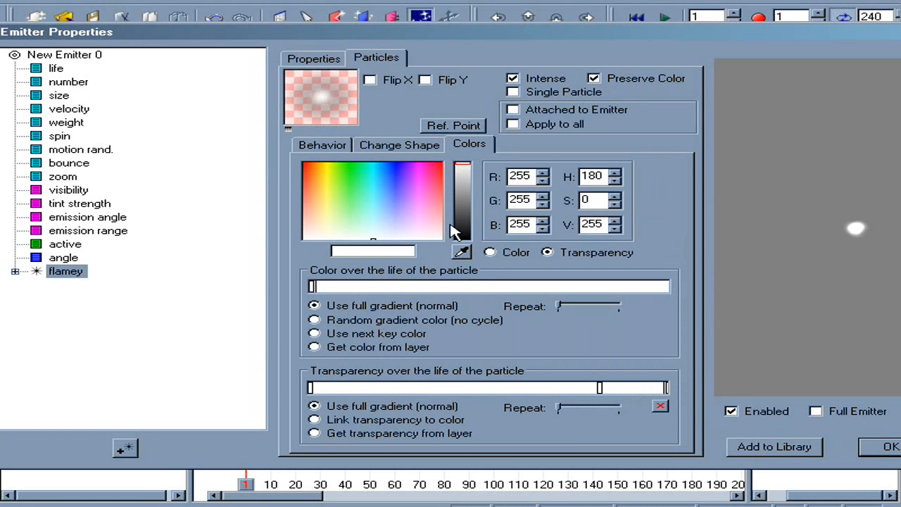
pyautogui.moveTo(465, 225); pyautogui.dragTo(466, 243)
pyautogui.moveTo(790, 255); pyautogui.dragTo(822, 292)
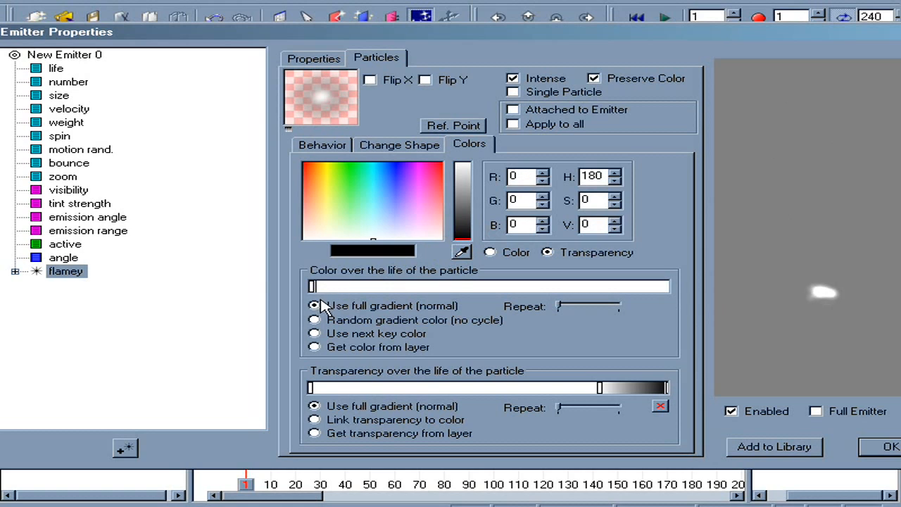
# Use a random gradient color for flamey and set the first color key to orange, RGB 181, 111, 46
pyautogui.click(324, 320)
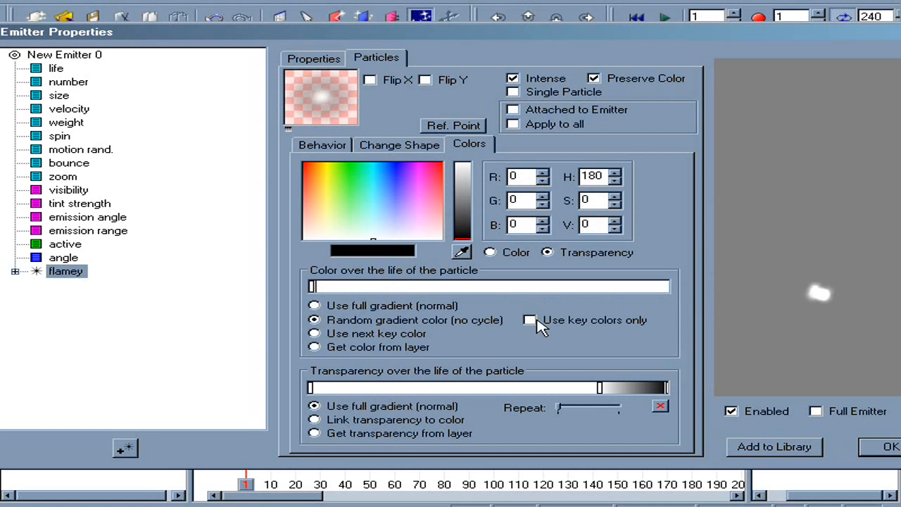
pyautogui.click(311, 287)
pyautogui.click(312, 183)
pyautogui.moveTo(312, 183); pyautogui.dragTo(315, 187)
pyautogui.moveTo(463, 185); pyautogui.dragTo(479, 189)
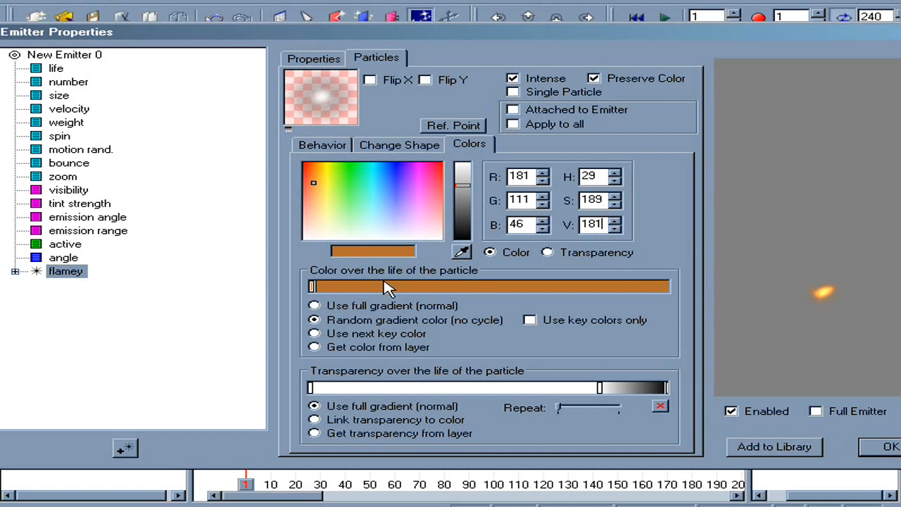
# Add three more color keys along flamey's gradient in varied oranges, ending with gold, RGB 197, 158, 31
pyautogui.click(412, 289)
pyautogui.click(312, 177)
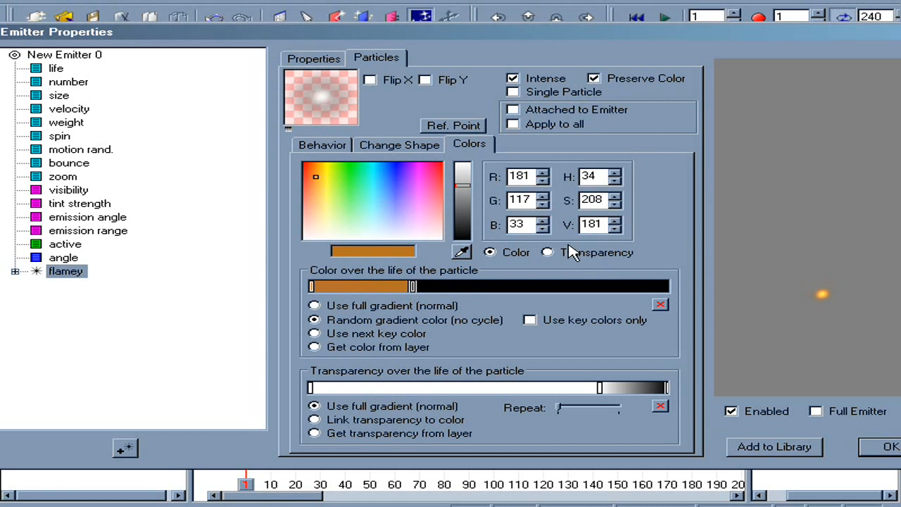
pyautogui.click(318, 174)
pyautogui.moveTo(318, 173); pyautogui.dragTo(311, 176)
pyautogui.click(615, 220)
pyautogui.click(549, 289)
pyautogui.moveTo(462, 178); pyautogui.dragTo(464, 181)
pyautogui.click(655, 289)
pyautogui.click(324, 175)
pyautogui.click(320, 175)
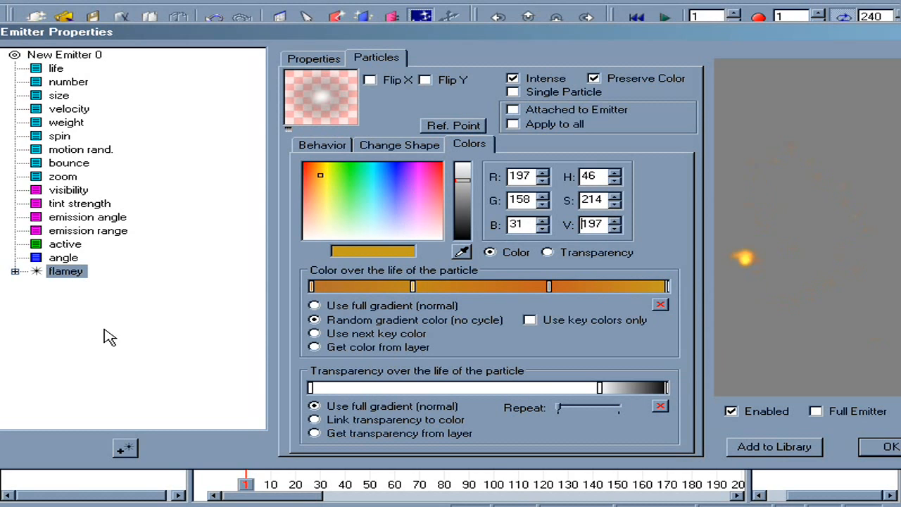
# Set the flamey particle's life to 2 and preview it in motion
pyautogui.click(68, 272)
pyautogui.click(14, 271)
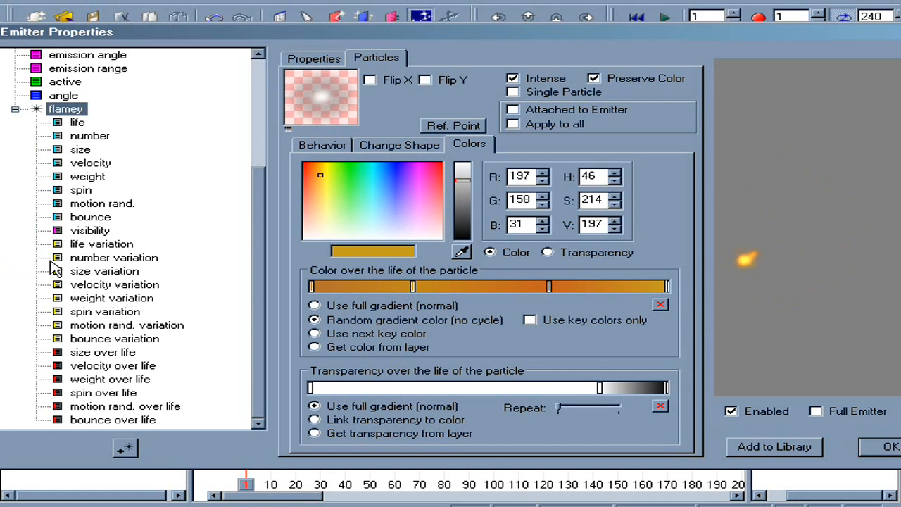
pyautogui.click(70, 124)
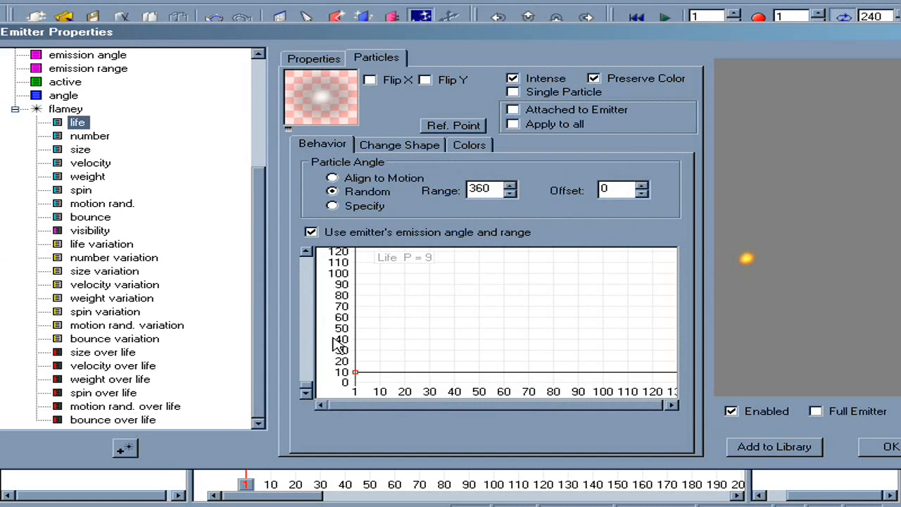
pyautogui.moveTo(358, 374); pyautogui.dragTo(354, 380)
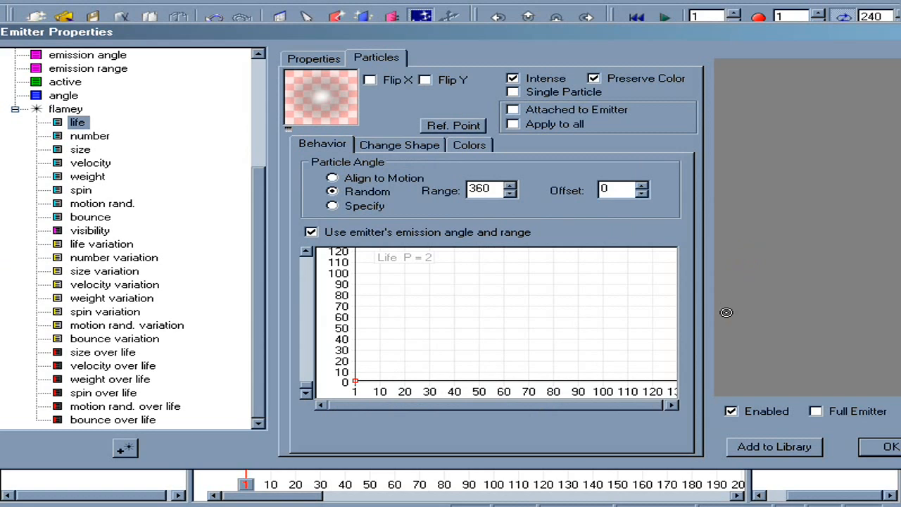
# Set the flamey particle's number to 400 and preview the emitter in motion
pyautogui.click(90, 136)
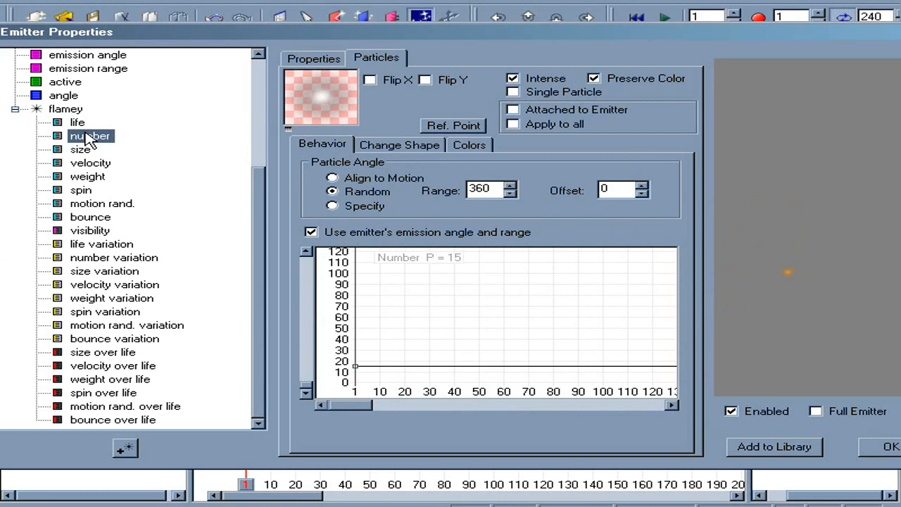
pyautogui.doubleClick(368, 391)
pyautogui.write('400')
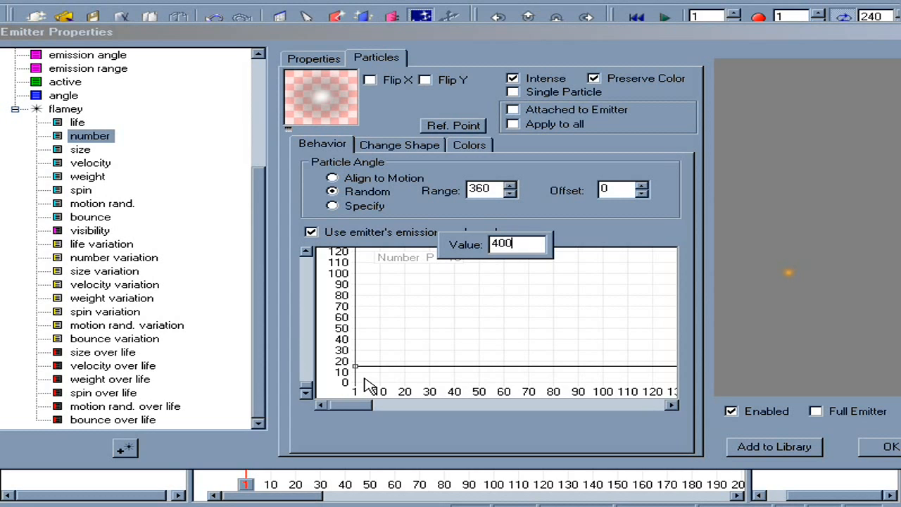
pyautogui.press('Return')
pyautogui.moveTo(784, 268); pyautogui.dragTo(785, 315)
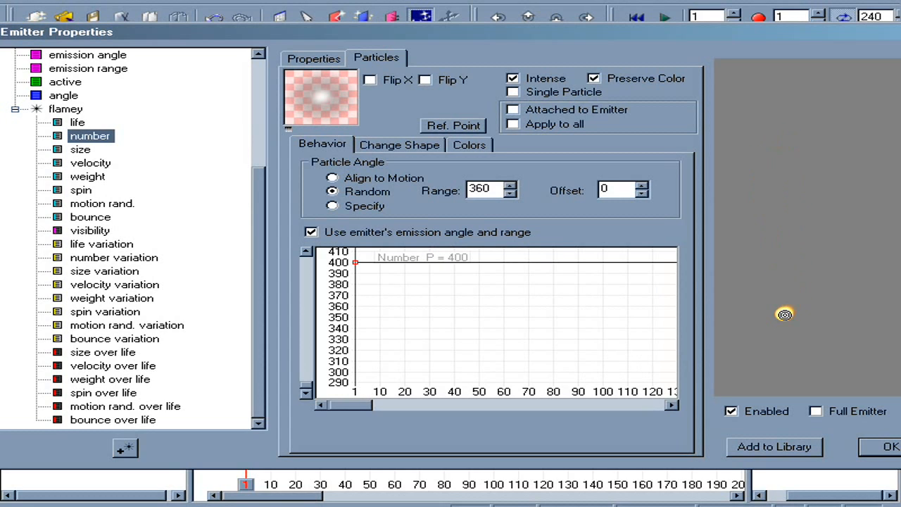
# Set flamey's size to 30 and its velocity to 0
pyautogui.click(80, 150)
pyautogui.click(311, 368)
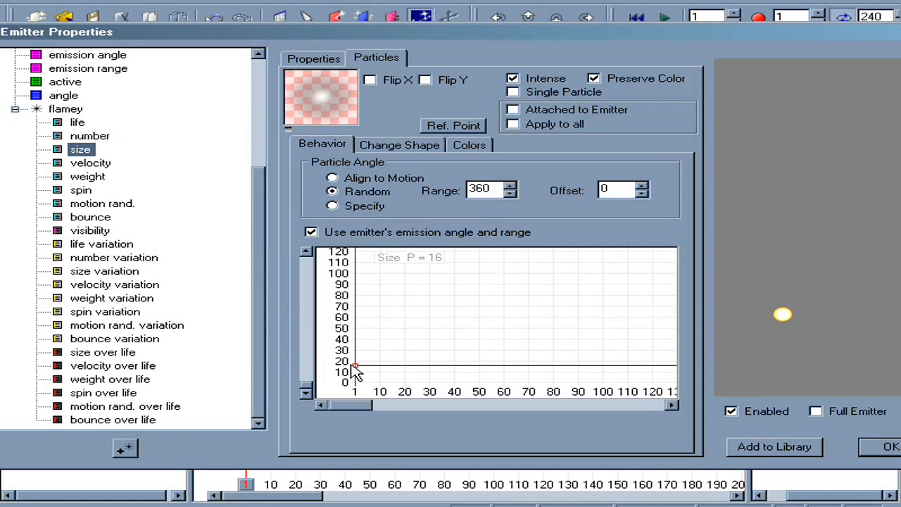
pyautogui.moveTo(354, 366); pyautogui.dragTo(343, 350)
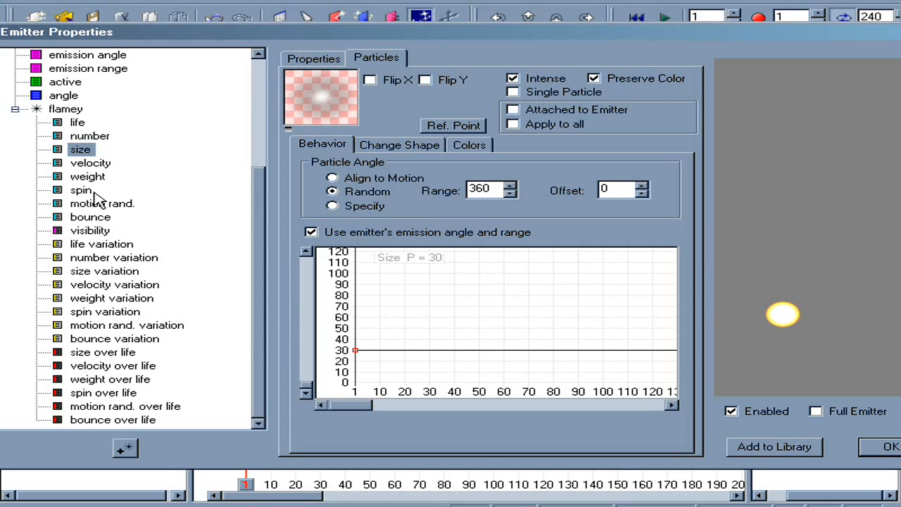
pyautogui.click(90, 165)
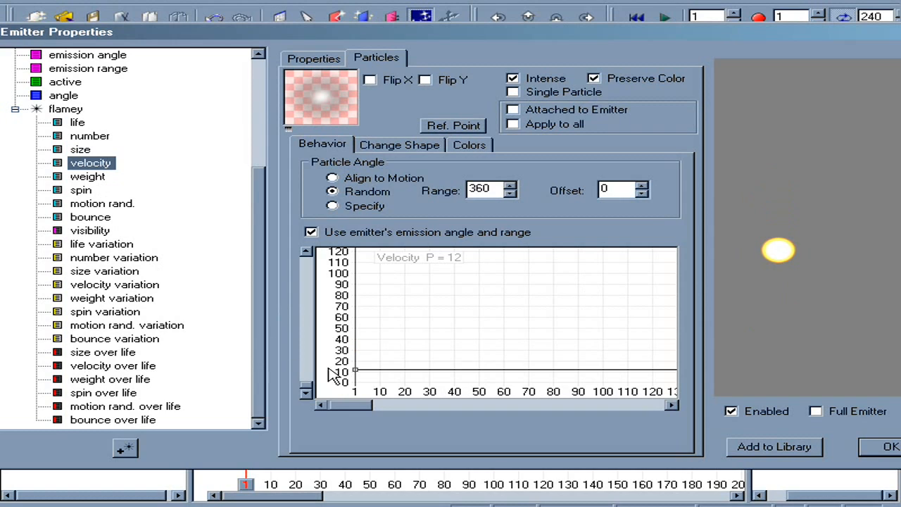
pyautogui.moveTo(354, 371); pyautogui.dragTo(343, 416)
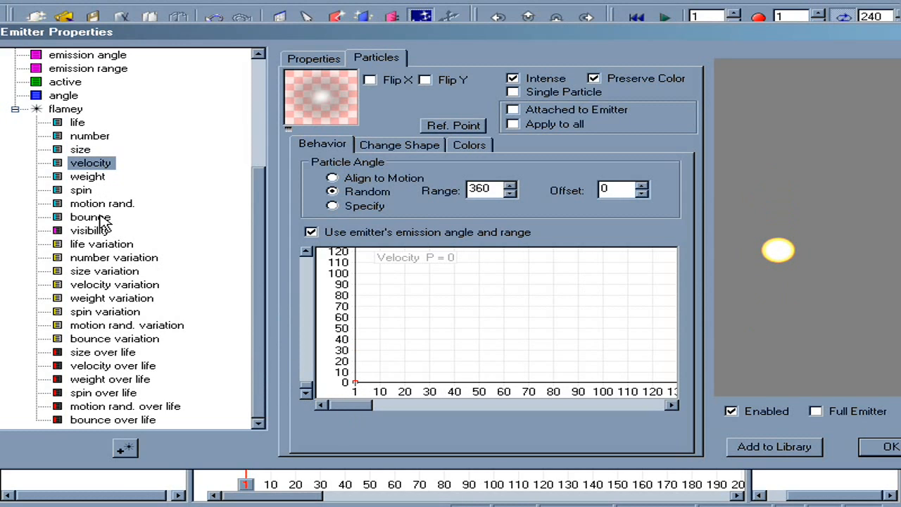
# Set flamey's life variation to 6 and preview the emitter in motion
pyautogui.click(102, 246)
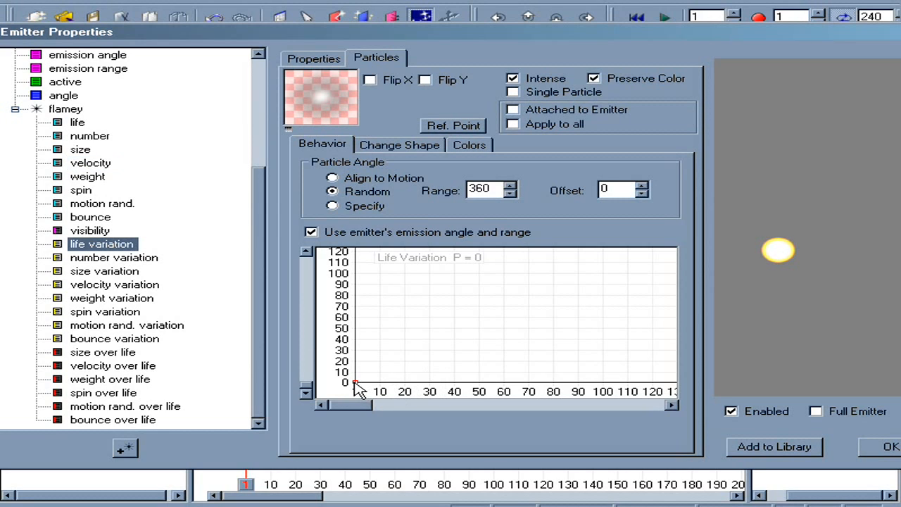
pyautogui.moveTo(355, 383); pyautogui.dragTo(347, 373)
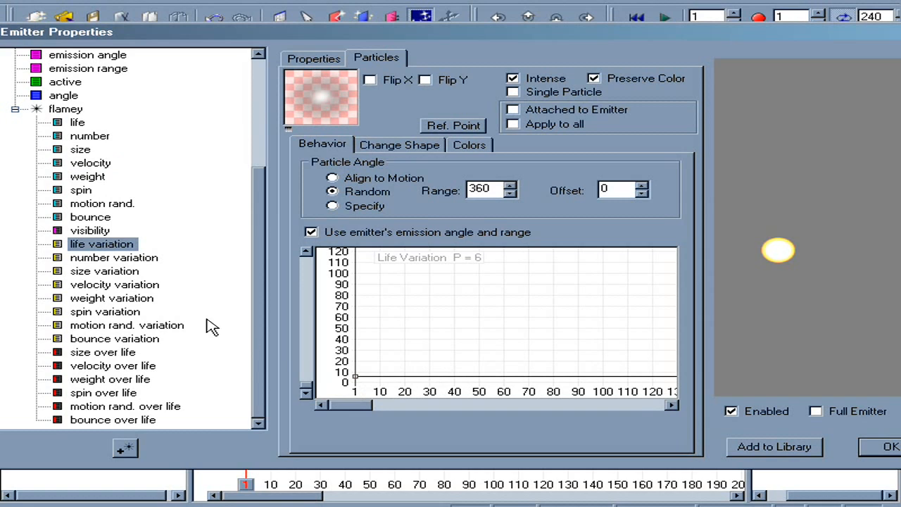
pyautogui.moveTo(821, 299); pyautogui.dragTo(772, 337)
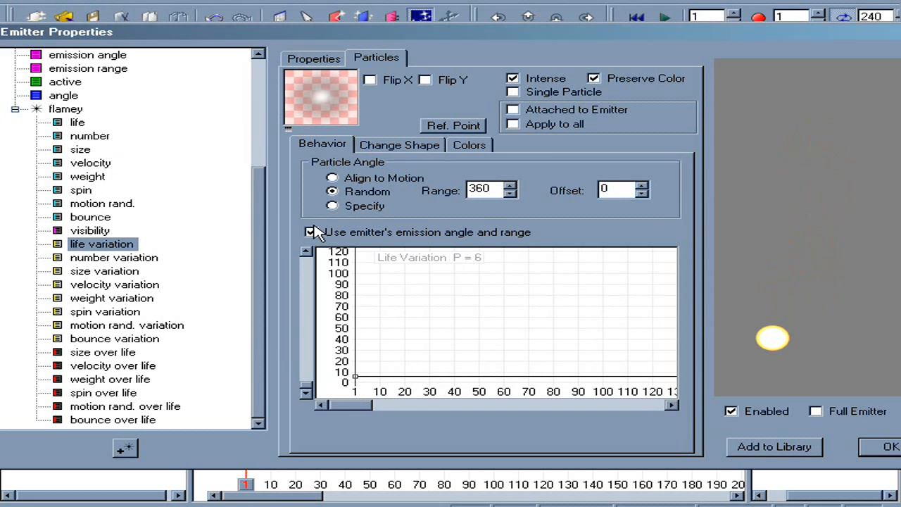
# Raise flamey's number variation, set its size variation to 20, and preview the emitter in motion
pyautogui.click(94, 259)
pyautogui.moveTo(357, 383); pyautogui.dragTo(355, 361)
pyautogui.click(112, 272)
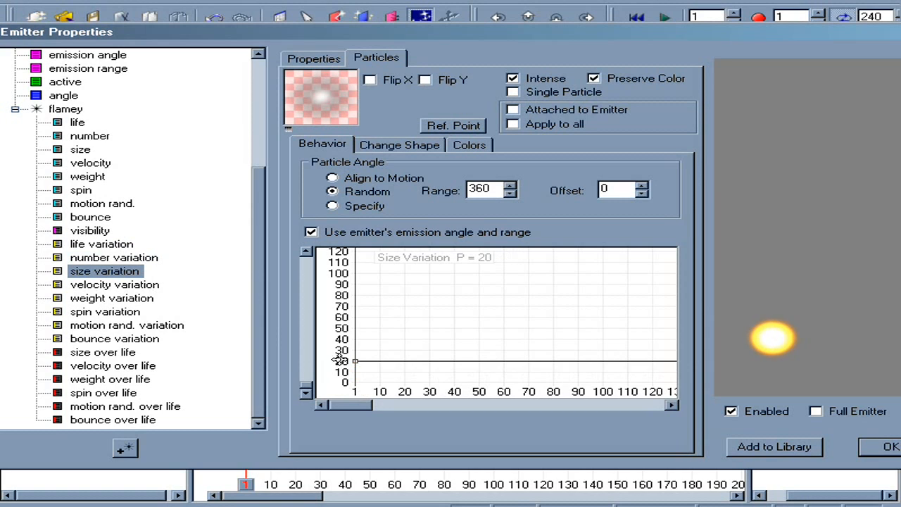
pyautogui.moveTo(829, 336); pyautogui.dragTo(747, 224)
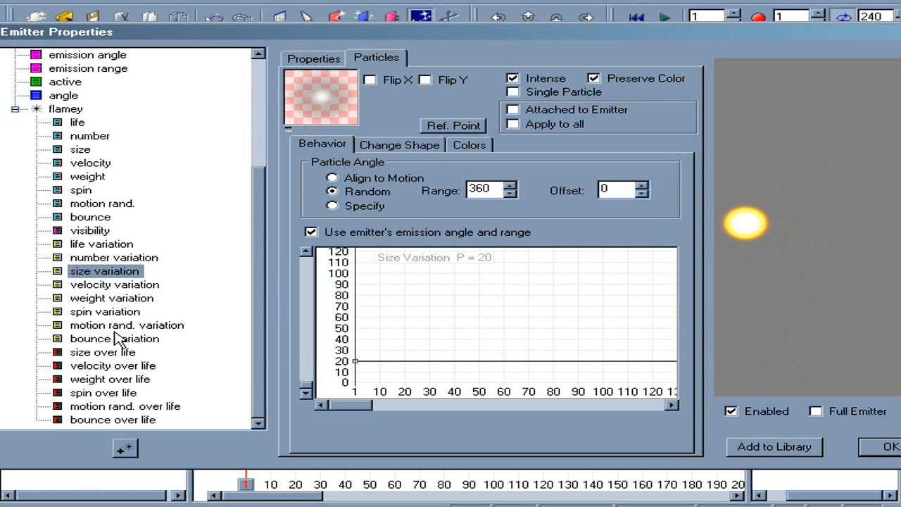
# Shape flamey's size over life to peak at 200% at 0.5 between 100% ends, and preview the motion
pyautogui.click(102, 357)
pyautogui.moveTo(513, 328); pyautogui.dragTo(512, 273)
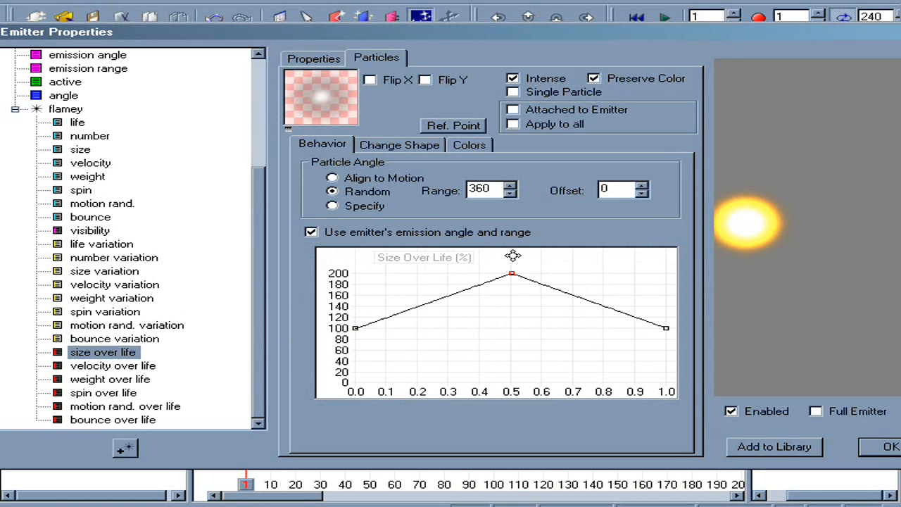
pyautogui.moveTo(776, 345); pyautogui.dragTo(777, 177)
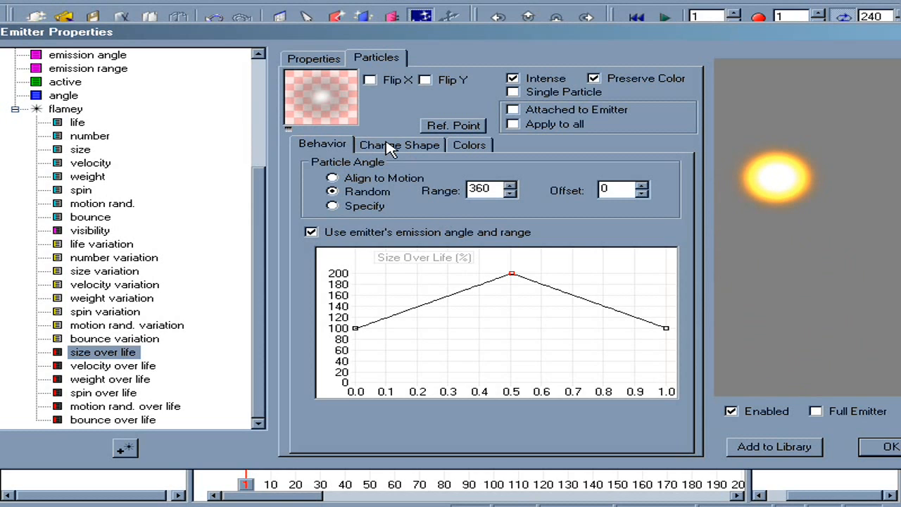
# Add a second particle type to the emitter and rename the upper one as glow
pyautogui.click(15, 109)
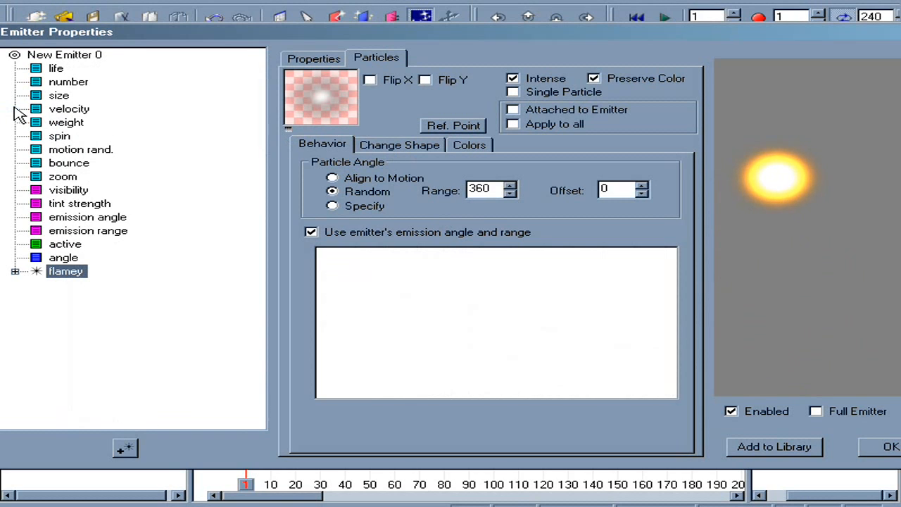
pyautogui.click(125, 450)
pyautogui.click(69, 274)
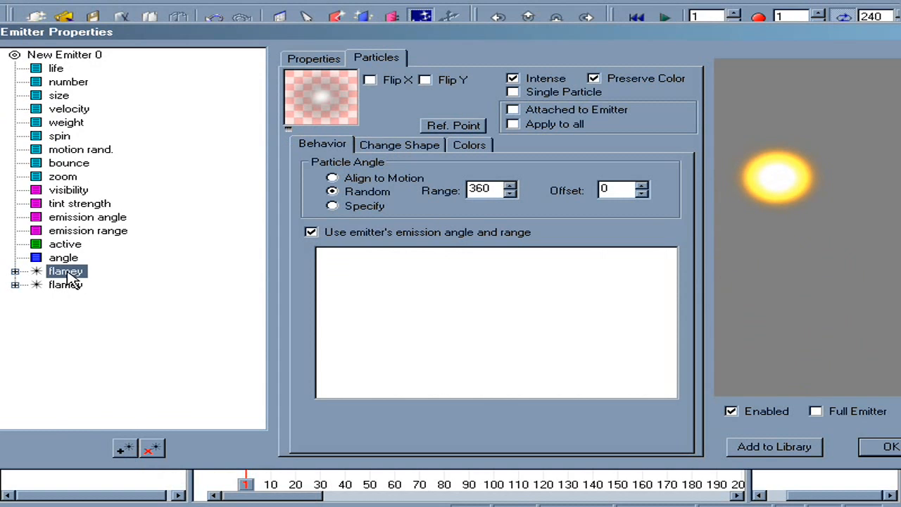
pyautogui.click(80, 276)
pyautogui.write('glow')
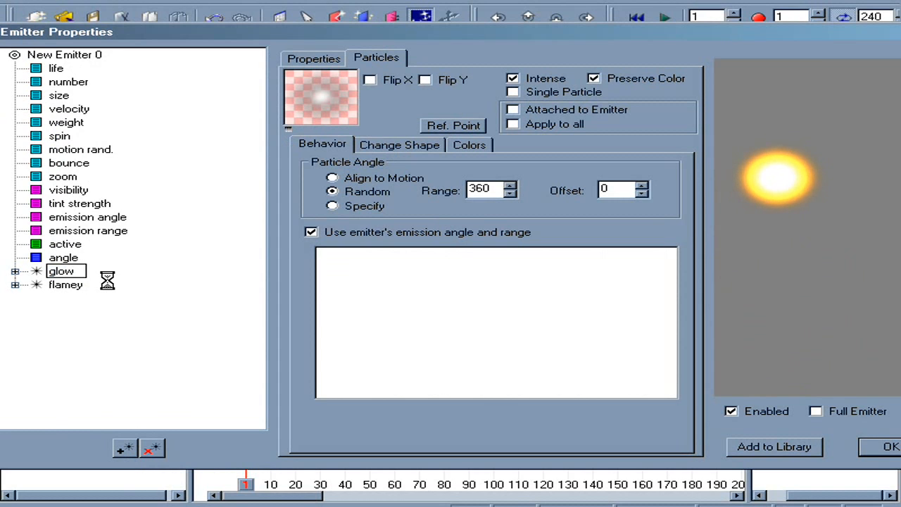
pyautogui.press('Return')
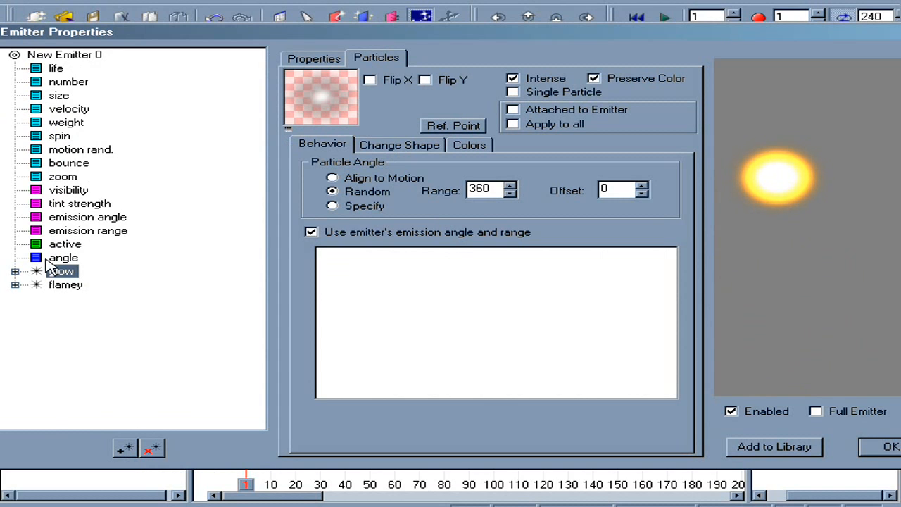
# Turn off Preserve Color for the glow particle type and preview the full emitter in motion
pyautogui.click(593, 82)
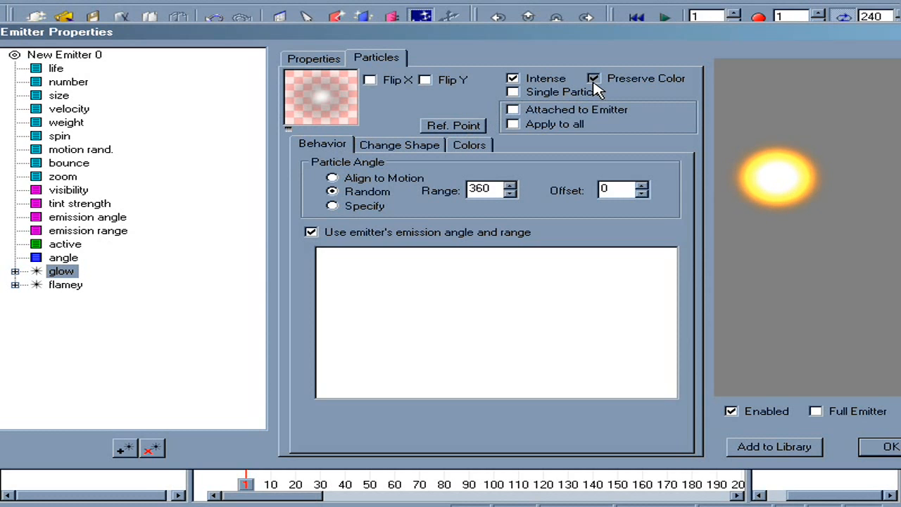
pyautogui.click(816, 413)
pyautogui.moveTo(805, 382); pyautogui.dragTo(774, 301)
pyautogui.moveTo(793, 254); pyautogui.dragTo(799, 202)
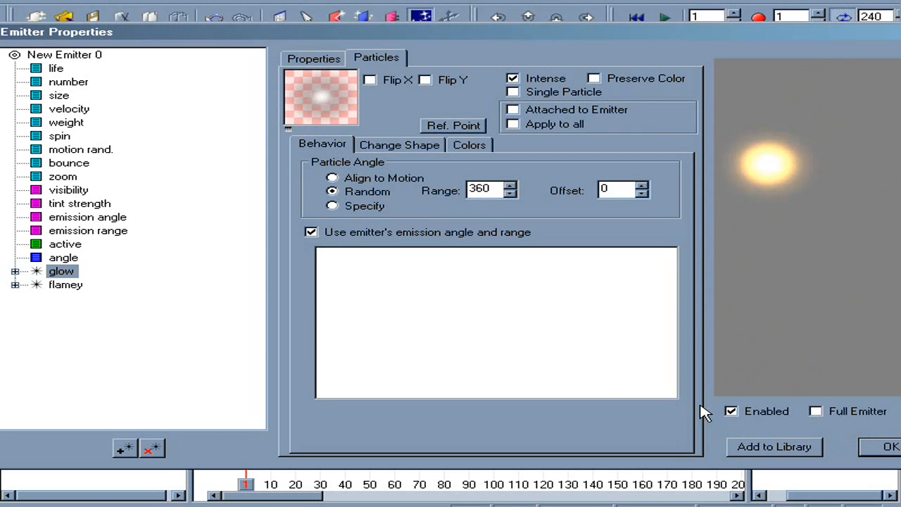
# Add a third particle type based on flamey and rename the lowest one in the emitter as smokey
pyautogui.click(76, 289)
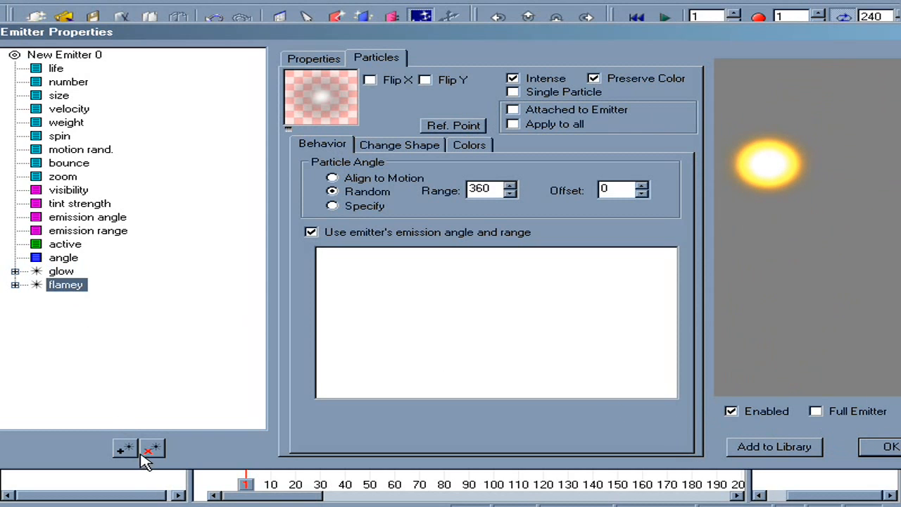
pyautogui.click(127, 449)
pyautogui.click(66, 298)
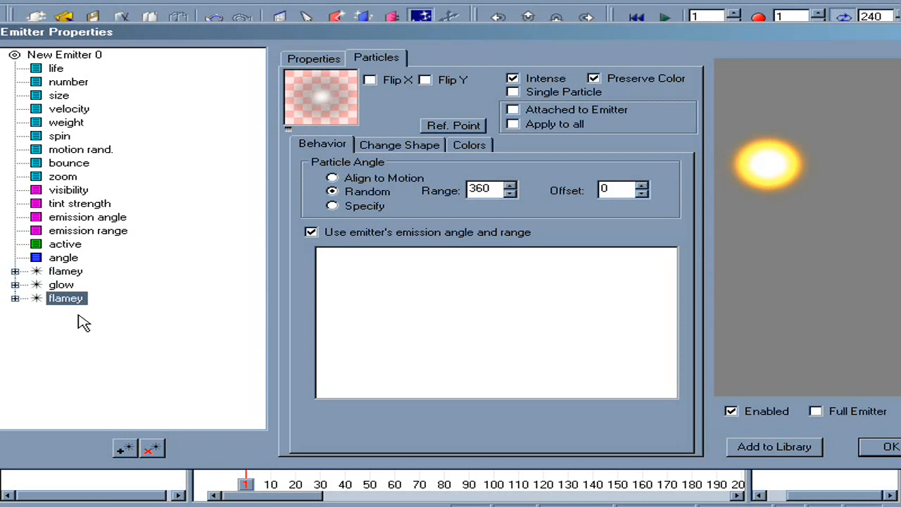
pyautogui.press('F2')
pyautogui.write('smokey')
pyautogui.press('Return')
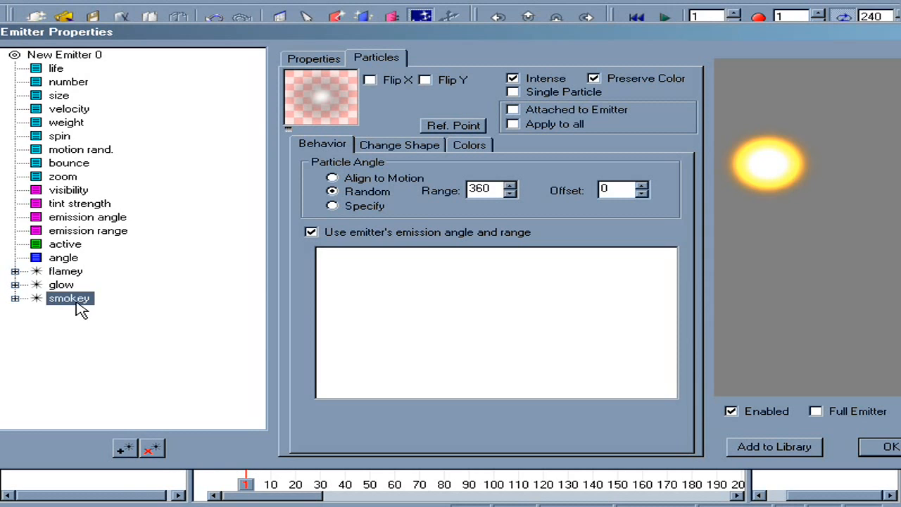
# Turn off Intense for smokey and change its particle shape to iceSmoke01
pyautogui.click(14, 298)
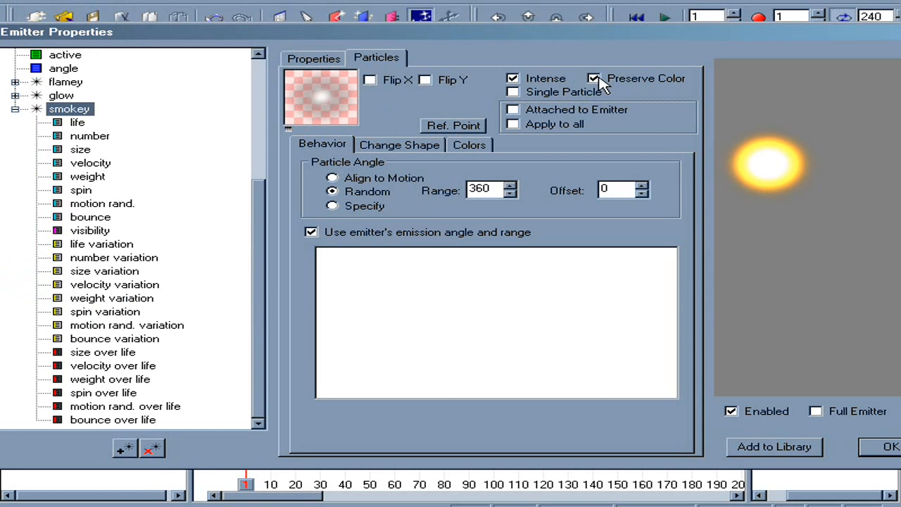
pyautogui.click(551, 82)
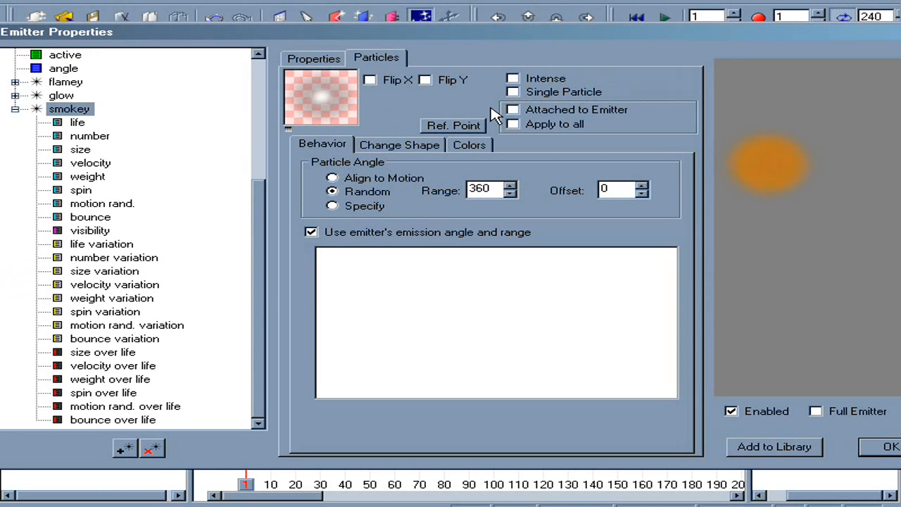
pyautogui.click(422, 147)
pyautogui.moveTo(509, 212); pyautogui.dragTo(529, 359)
pyautogui.click(426, 291)
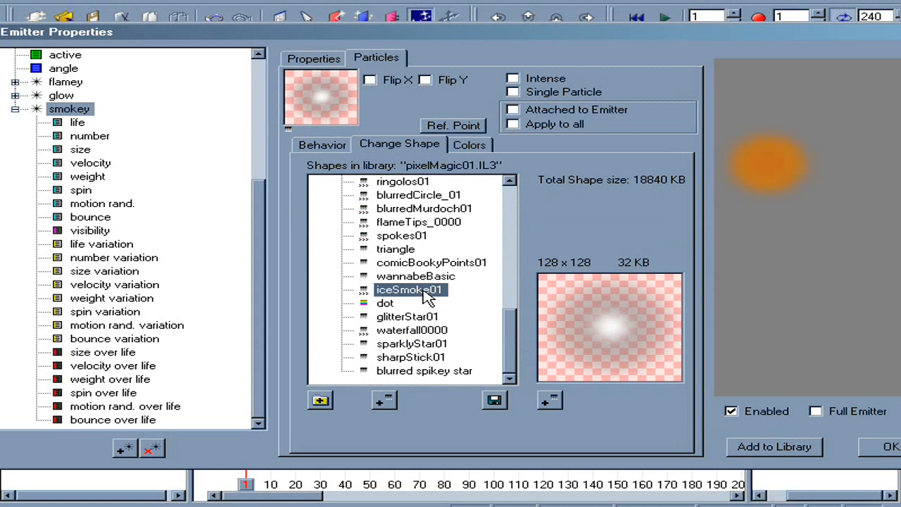
pyautogui.click(576, 220)
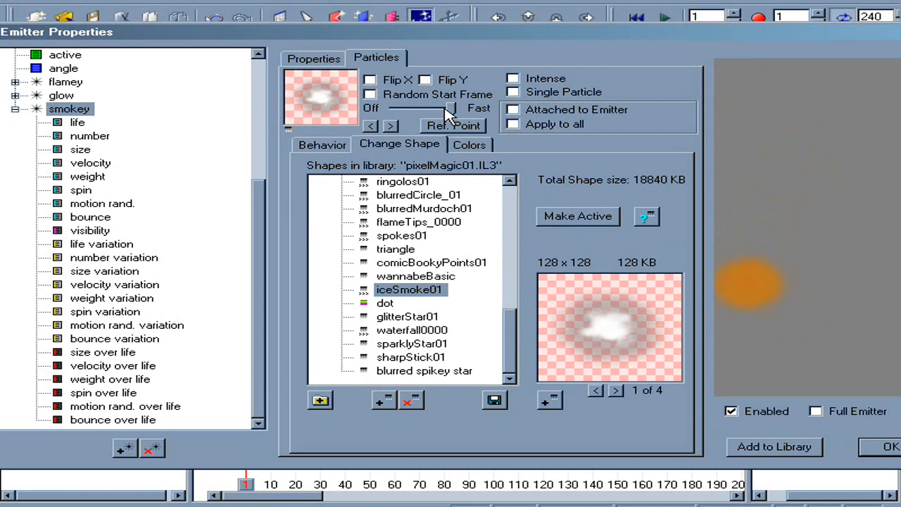
# Slow smokey's shape animation almost to Off, enable Random Start Frame, and preview the motion
pyautogui.moveTo(453, 109); pyautogui.dragTo(367, 123)
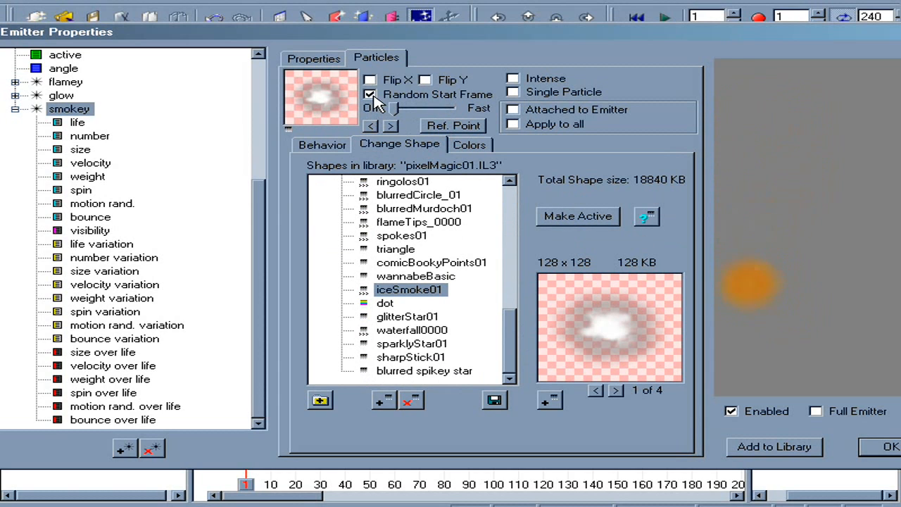
pyautogui.moveTo(792, 370); pyautogui.dragTo(741, 227)
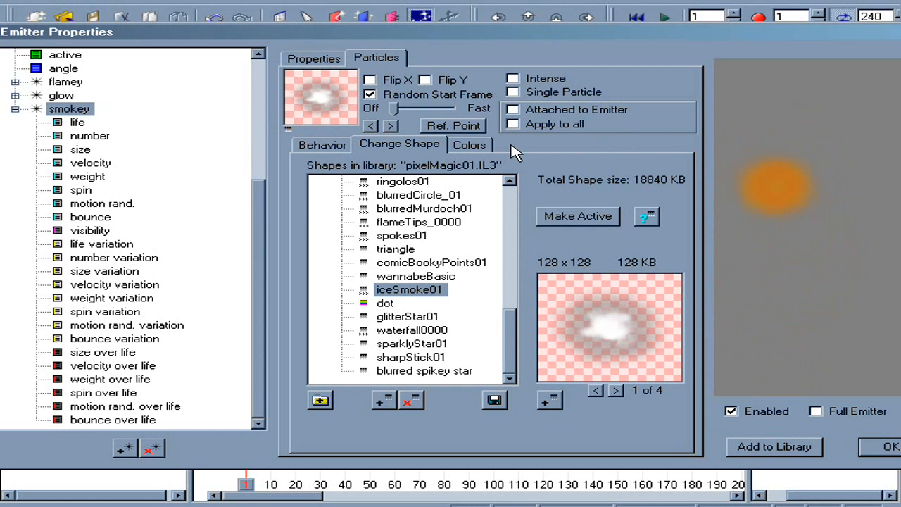
# Darken all four keys of smokey's color gradient to deep browns, ending with RGB 81, 64, 13
pyautogui.click(464, 146)
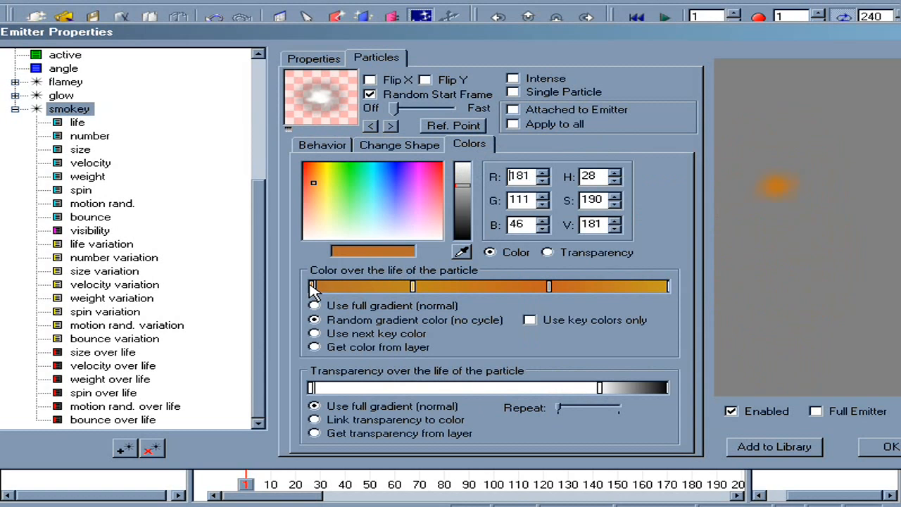
pyautogui.moveTo(461, 205)
pyautogui.mouseDown()
pyautogui.moveTo(463, 232)
pyautogui.moveTo(465, 216)
pyautogui.moveTo(466, 231)
pyautogui.moveTo(476, 231)
pyautogui.mouseUp()
pyautogui.click(414, 286)
pyautogui.click(549, 286)
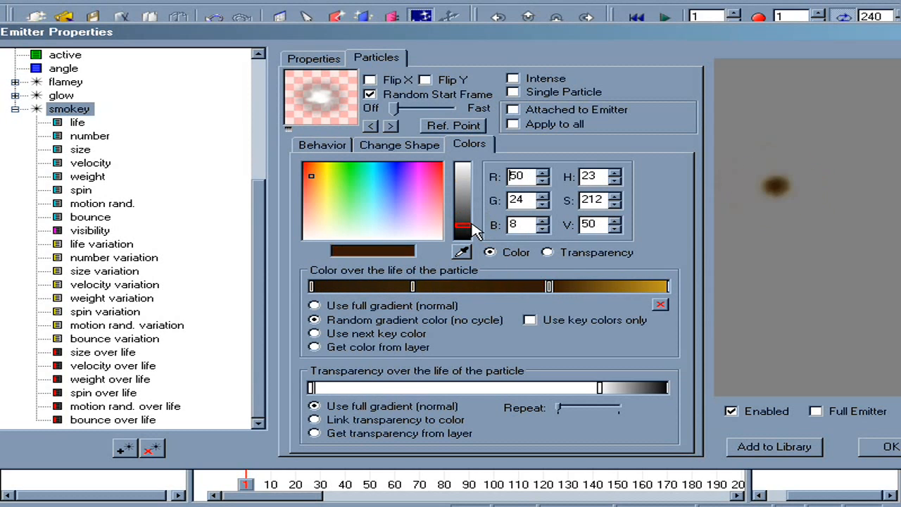
pyautogui.click(667, 286)
pyautogui.moveTo(464, 184); pyautogui.dragTo(466, 216)
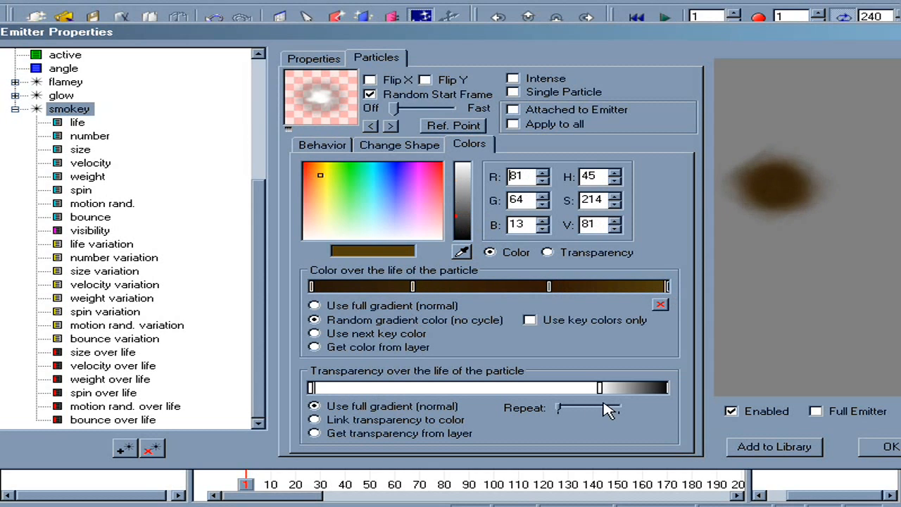
# Make smokey's transparency rise from black to white near the start and fade out from about mid-life, then preview it
pyautogui.moveTo(600, 394); pyautogui.dragTo(486, 393)
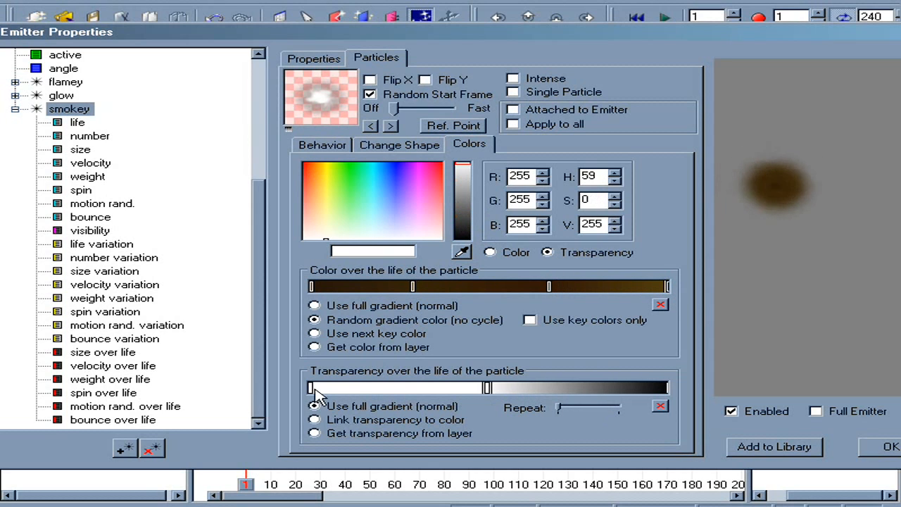
pyautogui.click(348, 388)
pyautogui.moveTo(461, 193); pyautogui.dragTo(475, 255)
pyautogui.moveTo(736, 353); pyautogui.dragTo(792, 202)
pyautogui.moveTo(785, 337); pyautogui.dragTo(805, 310)
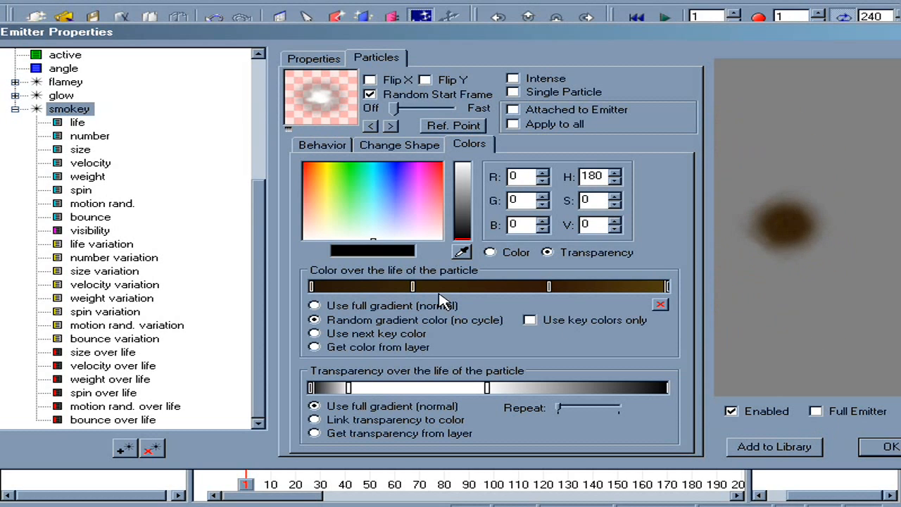
# Set smokey's life to 4 and preview the particles in motion
pyautogui.click(77, 123)
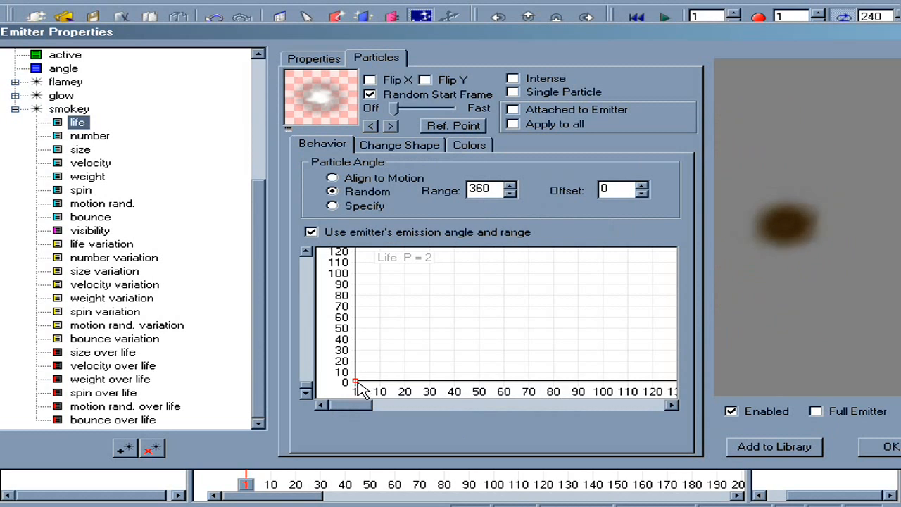
pyautogui.moveTo(356, 383); pyautogui.dragTo(351, 376)
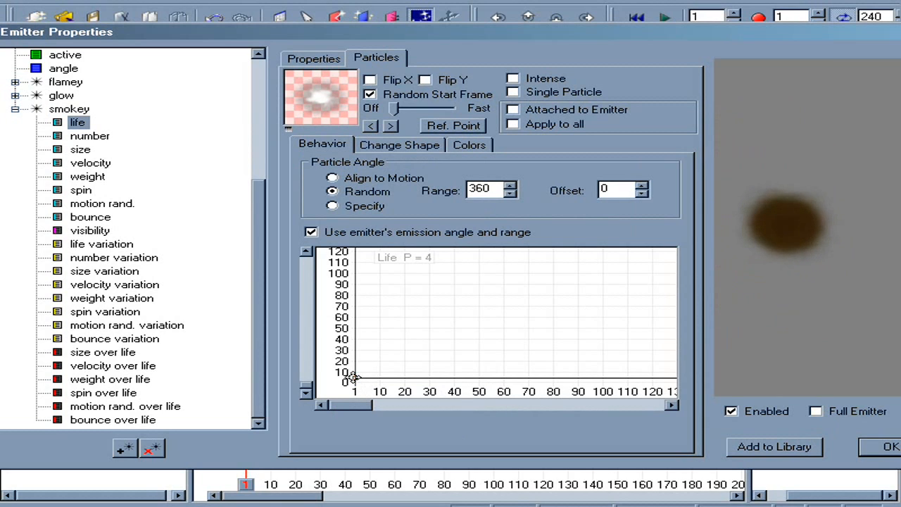
pyautogui.moveTo(722, 352); pyautogui.dragTo(780, 141)
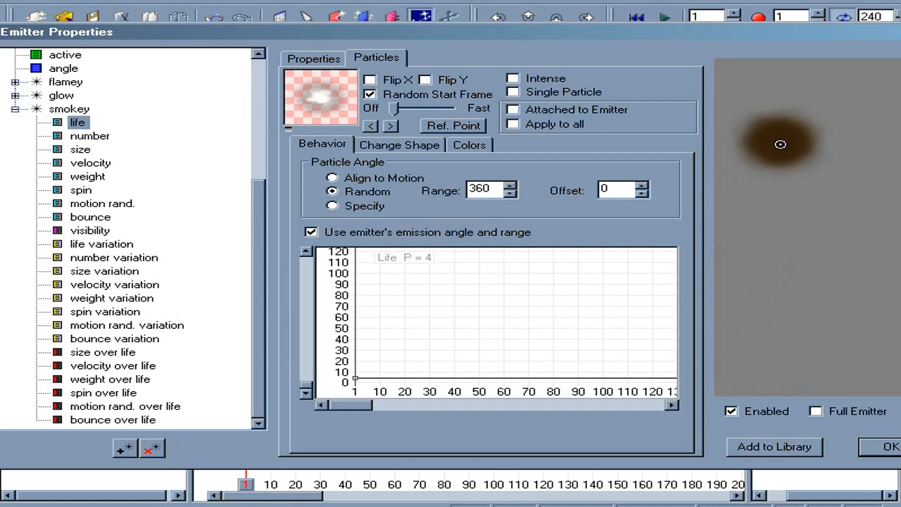
# Set smokey's number to 200 and its size to 50
pyautogui.click(92, 136)
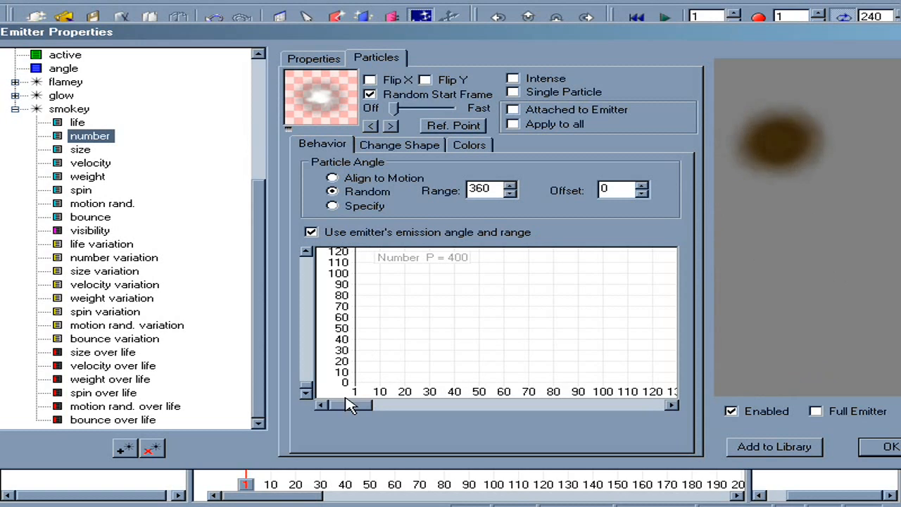
pyautogui.press('Return')
pyautogui.write('200')
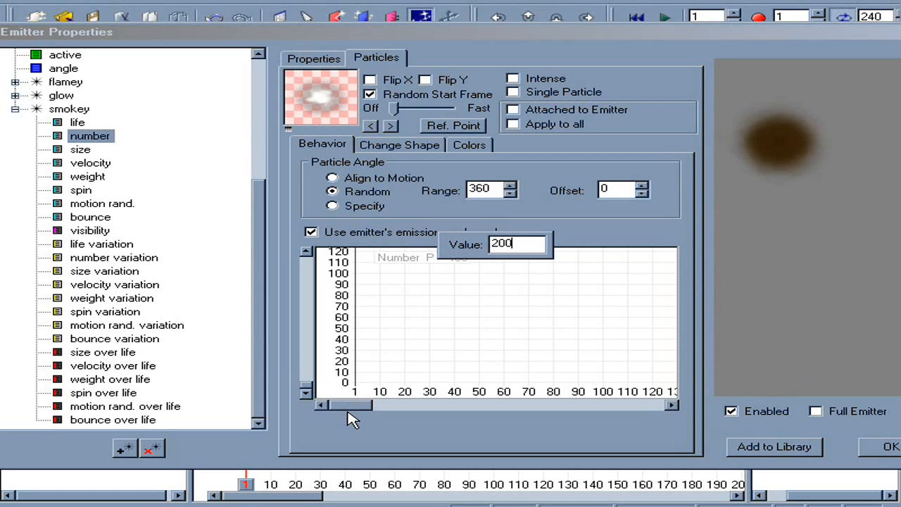
pyautogui.press('Return')
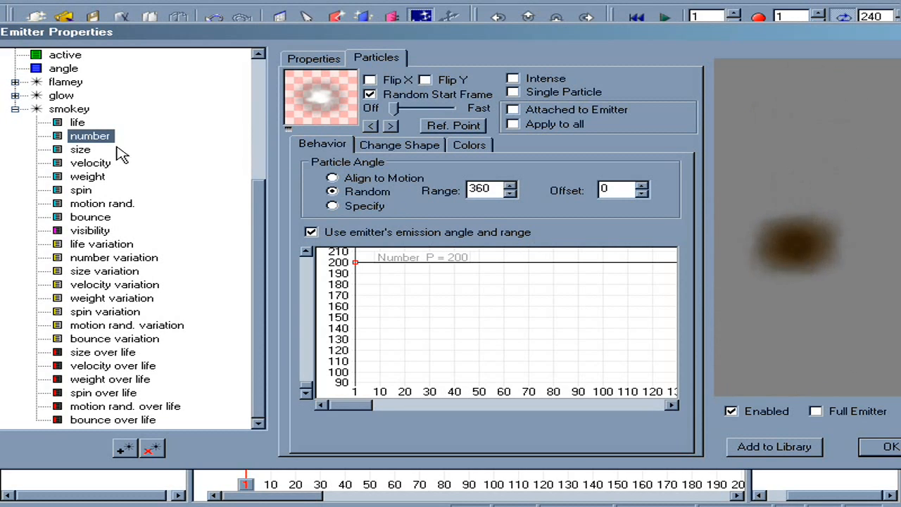
pyautogui.click(85, 150)
pyautogui.click(313, 387)
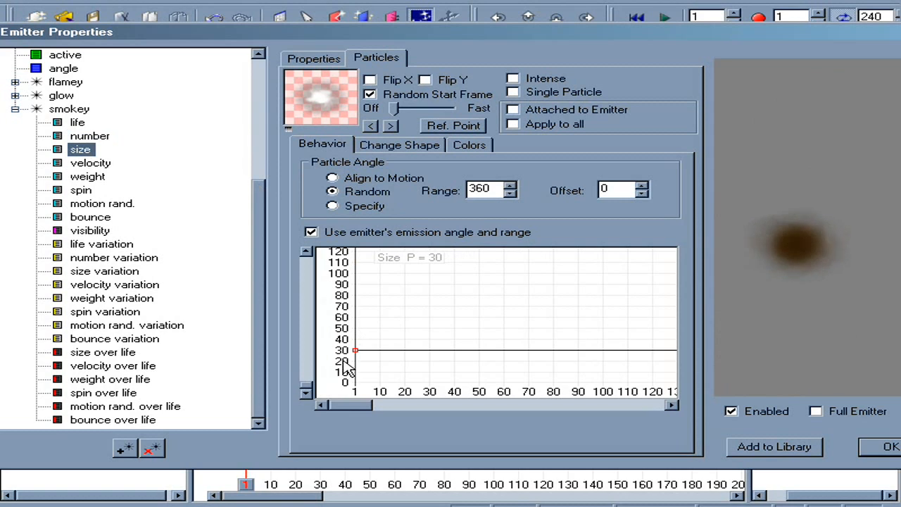
pyautogui.moveTo(358, 356); pyautogui.dragTo(338, 327)
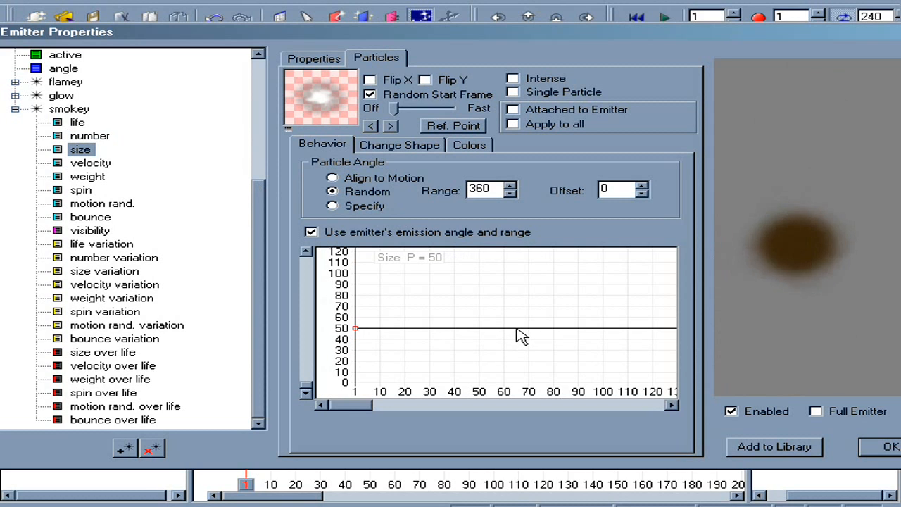
# Set smokey's weight to -44 and its motion randomness to 49, previewing the motion after each change
pyautogui.click(99, 178)
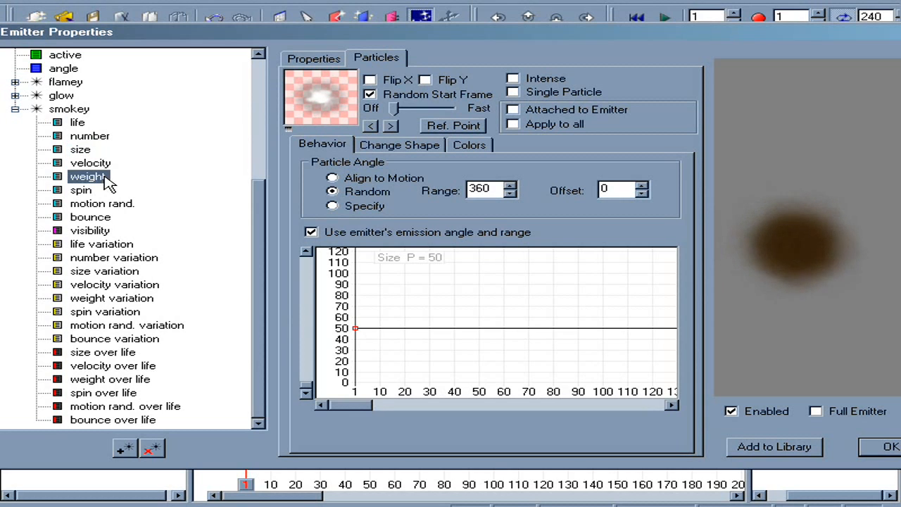
pyautogui.moveTo(357, 389); pyautogui.dragTo(343, 375)
pyautogui.moveTo(769, 237); pyautogui.dragTo(742, 321)
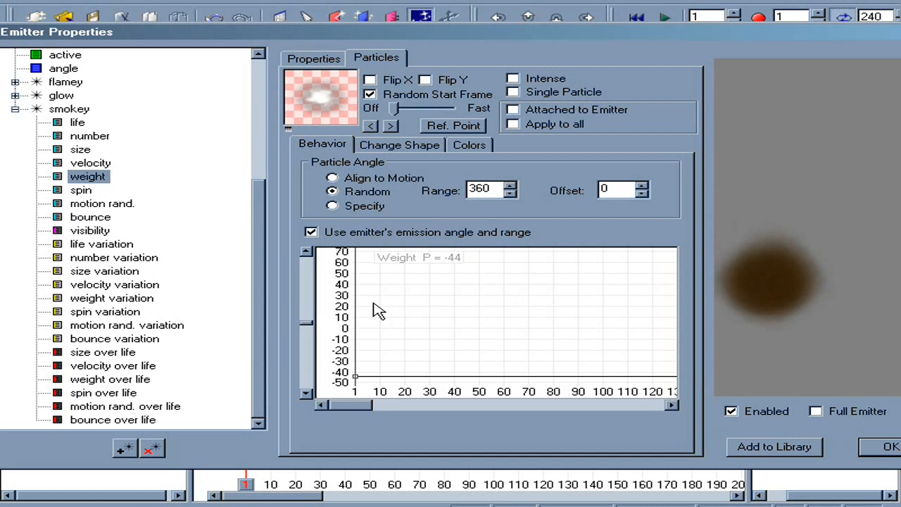
pyautogui.click(106, 204)
pyautogui.moveTo(358, 384); pyautogui.dragTo(330, 328)
pyautogui.moveTo(879, 323)
pyautogui.mouseDown()
pyautogui.moveTo(779, 211)
pyautogui.moveTo(828, 128)
pyautogui.moveTo(828, 276)
pyautogui.moveTo(859, 307)
pyautogui.moveTo(794, 203)
pyautogui.moveTo(764, 316)
pyautogui.mouseUp()
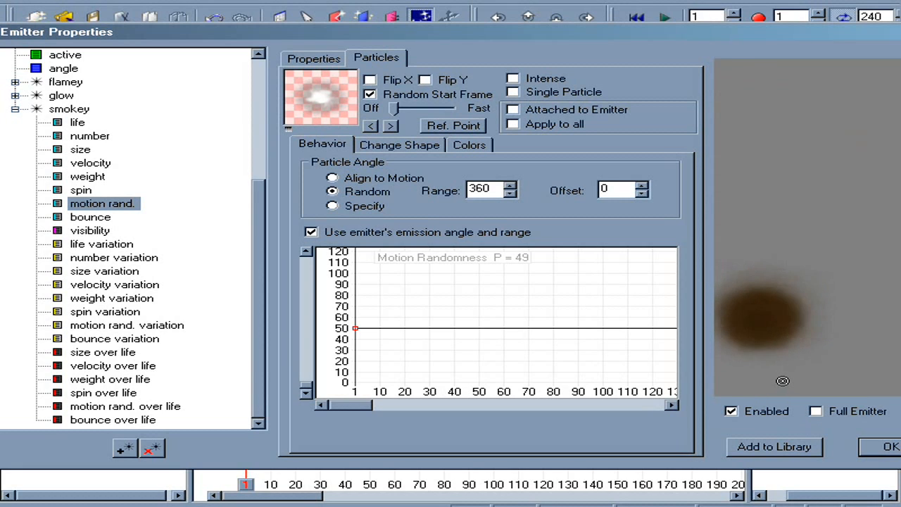
# Set smokey's life variation to 21 and spin variation to 42, and preview the motion
pyautogui.click(121, 245)
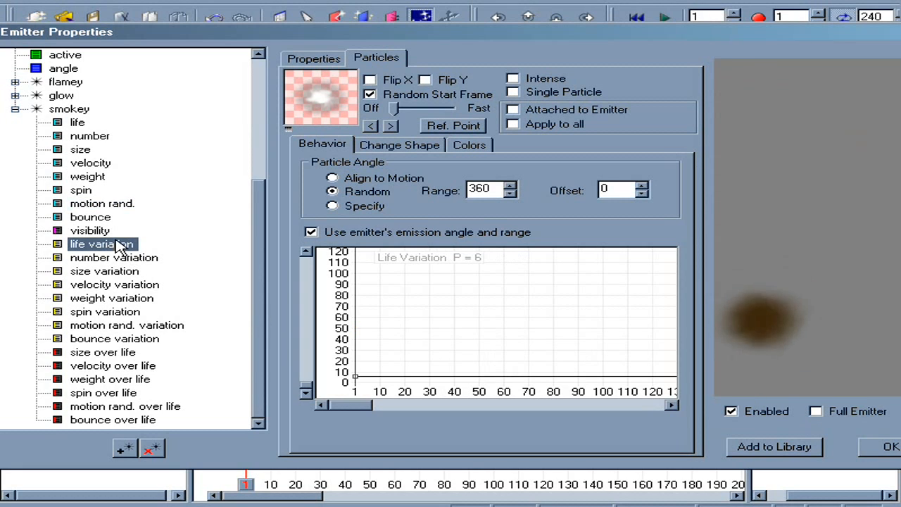
pyautogui.moveTo(349, 378); pyautogui.dragTo(348, 360)
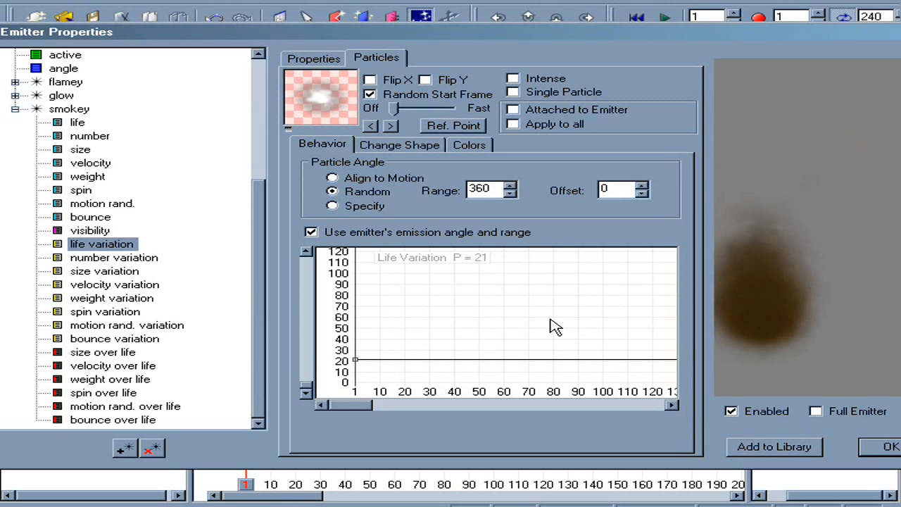
pyautogui.click(121, 315)
pyautogui.moveTo(357, 390); pyautogui.dragTo(329, 336)
pyautogui.moveTo(748, 281); pyautogui.dragTo(783, 375)
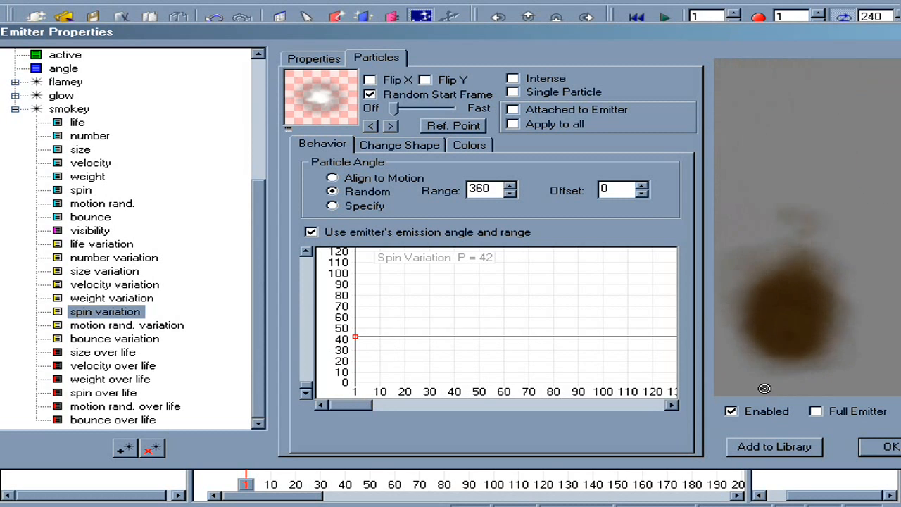
# Keep smokey's motion randomness over life at 0% until 0.5, raise it to 100% just after, and preview the full emitter
pyautogui.click(125, 406)
pyautogui.moveTo(356, 329); pyautogui.dragTo(333, 404)
pyautogui.moveTo(473, 363); pyautogui.dragTo(510, 479)
pyautogui.moveTo(524, 377); pyautogui.dragTo(523, 326)
pyautogui.moveTo(854, 353); pyautogui.dragTo(788, 380)
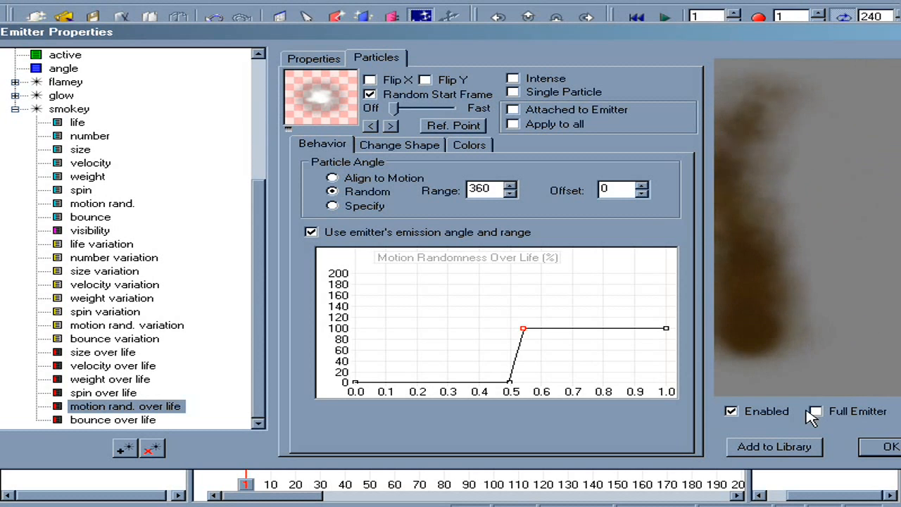
pyautogui.click(814, 413)
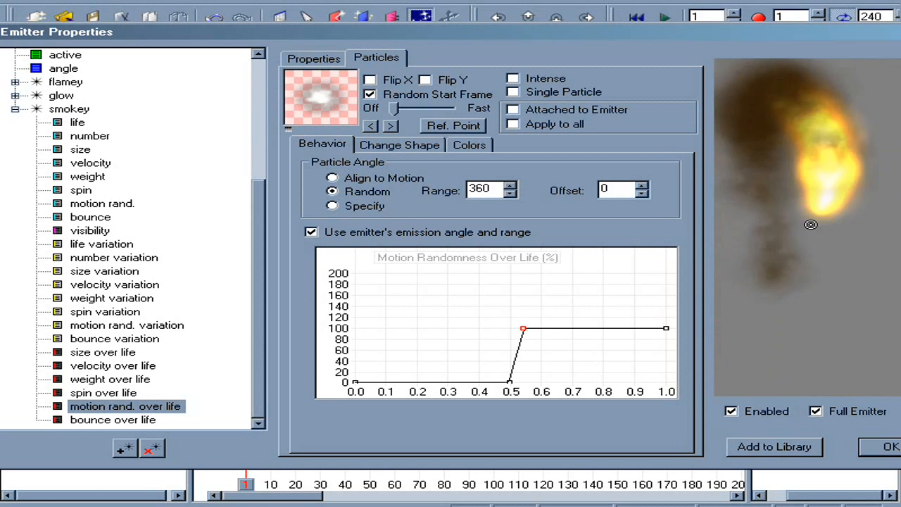